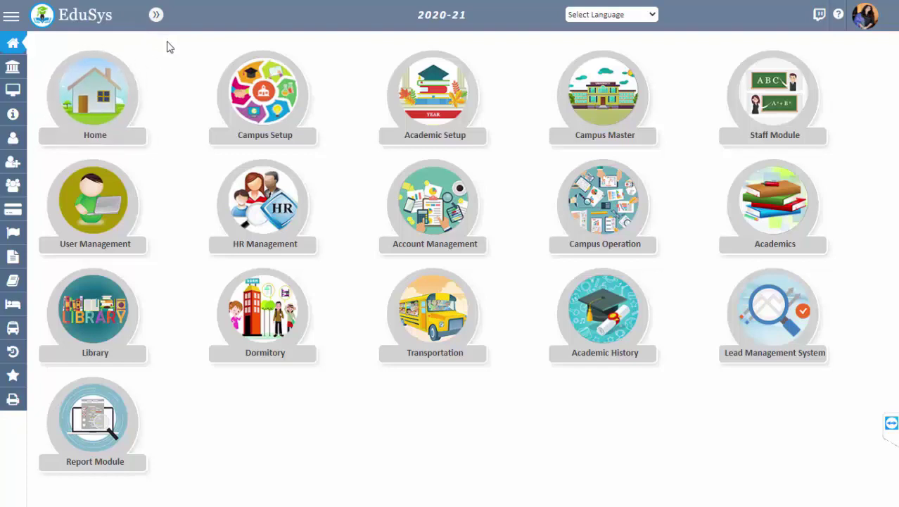
mouse_move(12, 258)
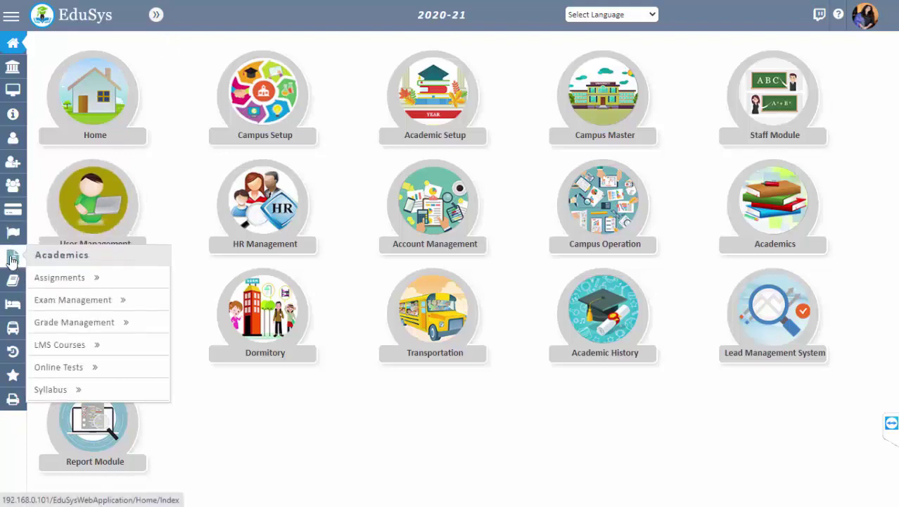
mouse_move(51, 326)
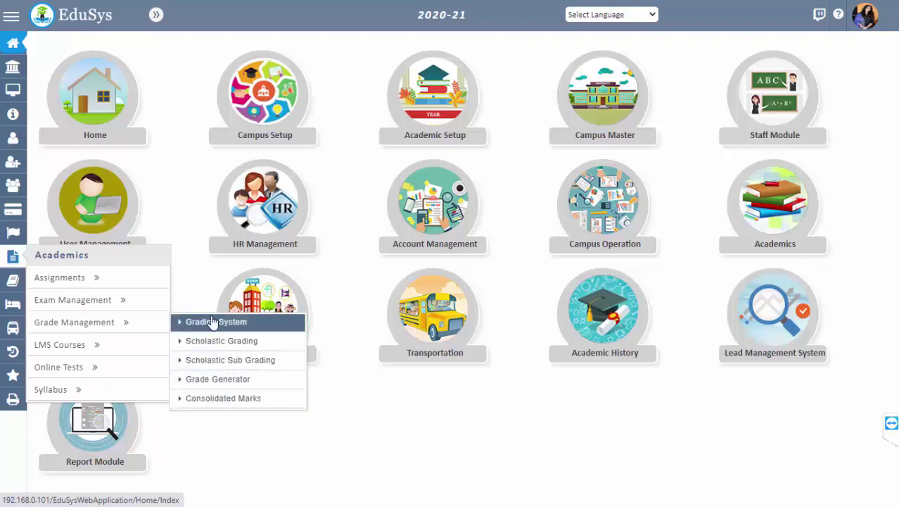
mouse_move(14, 93)
mouse_move(125, 113)
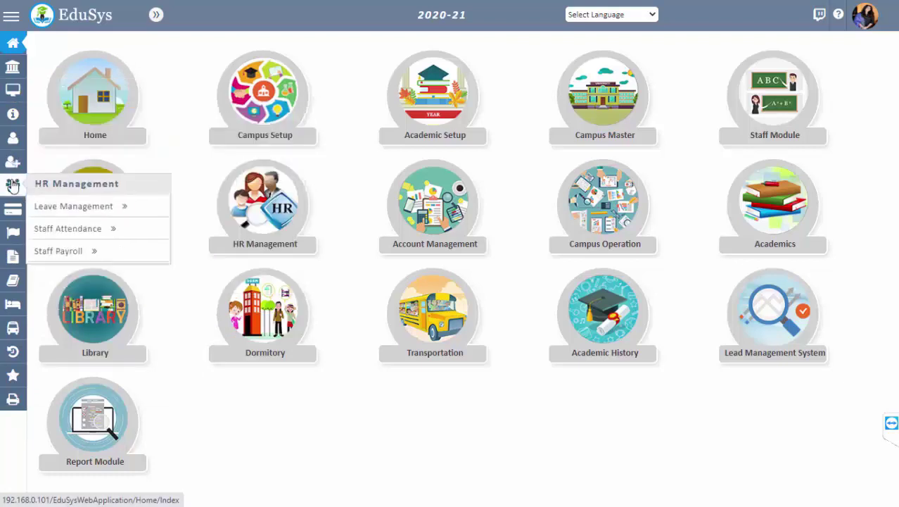
mouse_move(12, 161)
mouse_move(64, 183)
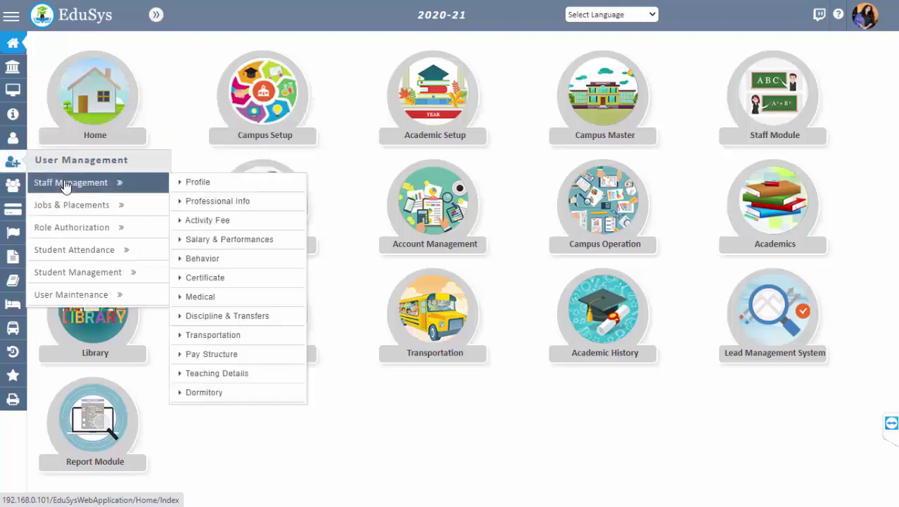
mouse_move(13, 281)
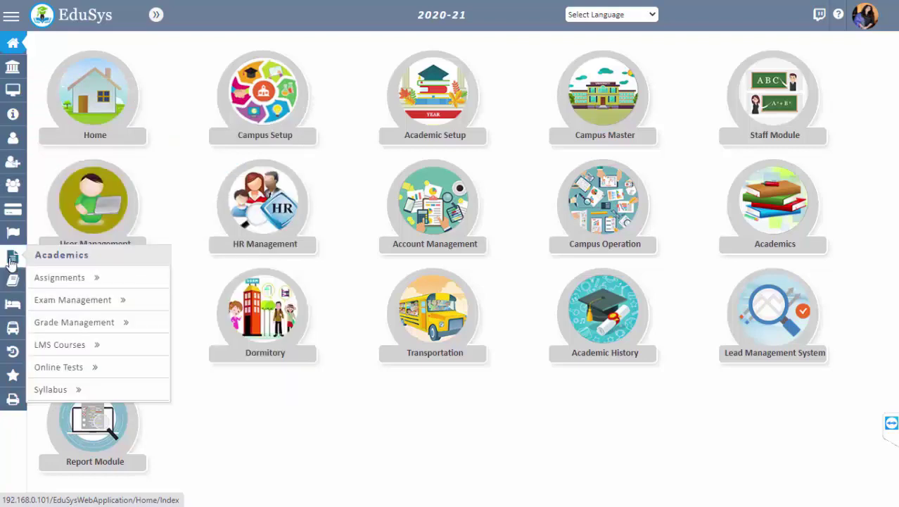
mouse_move(81, 393)
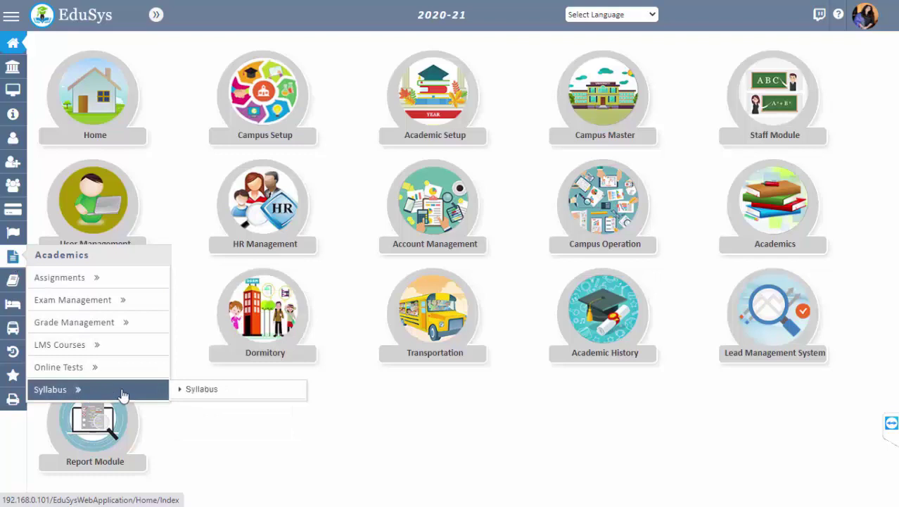
mouse_move(120, 375)
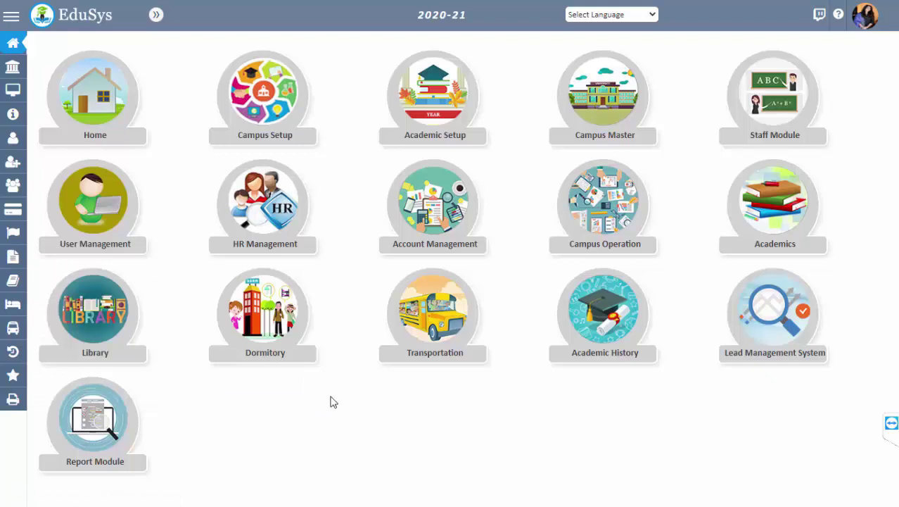
- Open the Online Tests question bank under Academics and set the test type to Objective
left_click(774, 220)
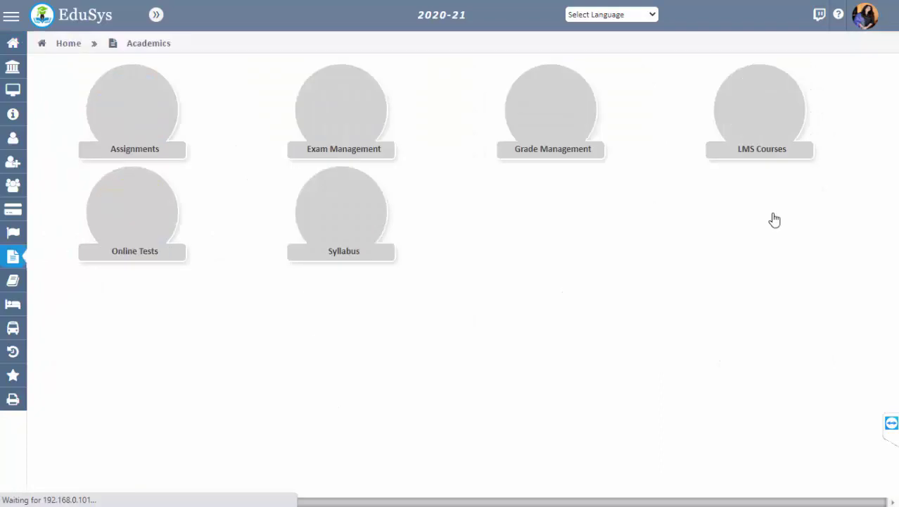
left_click(135, 228)
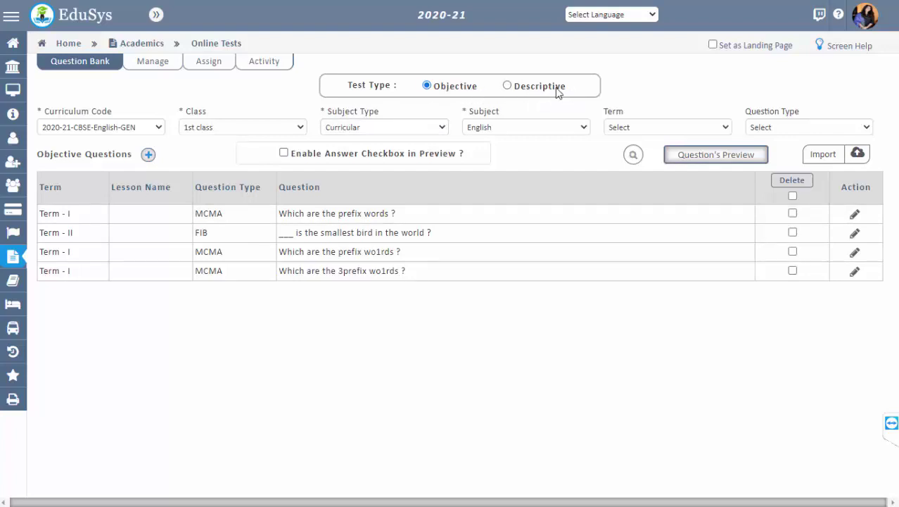
left_click(508, 86)
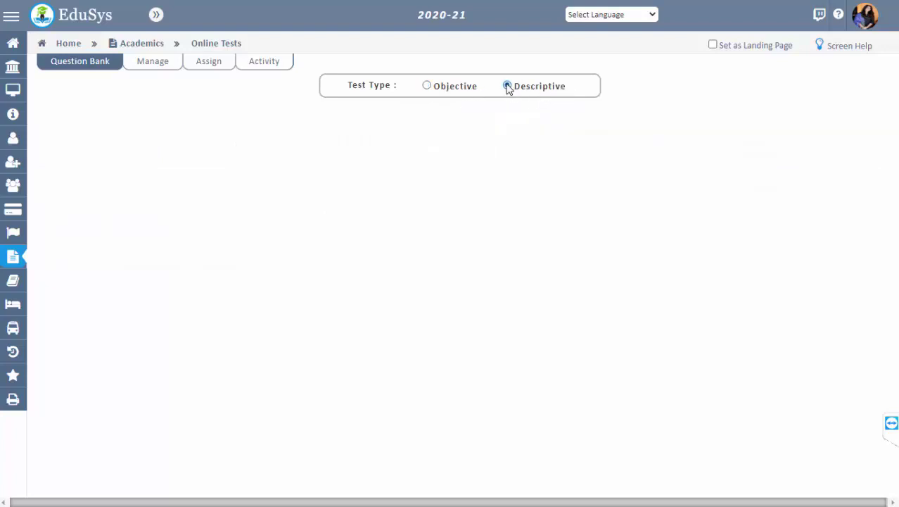
left_click(428, 87)
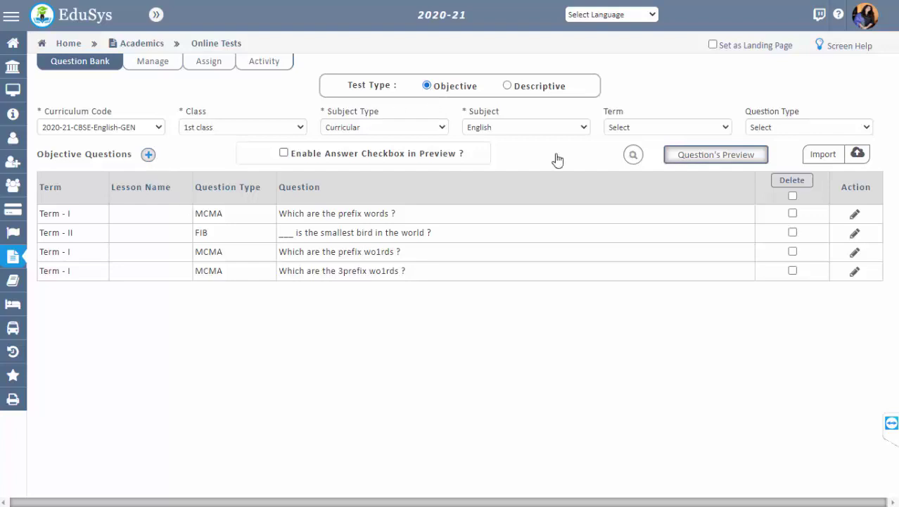
- Examine the question bank's filter choices for question type, curriculum code, class, subject type and subject
left_click(779, 128)
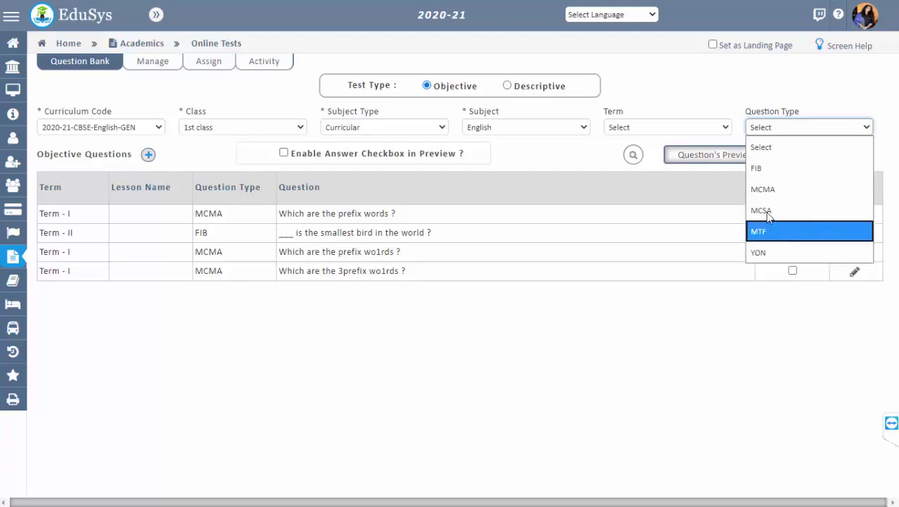
left_click(774, 133)
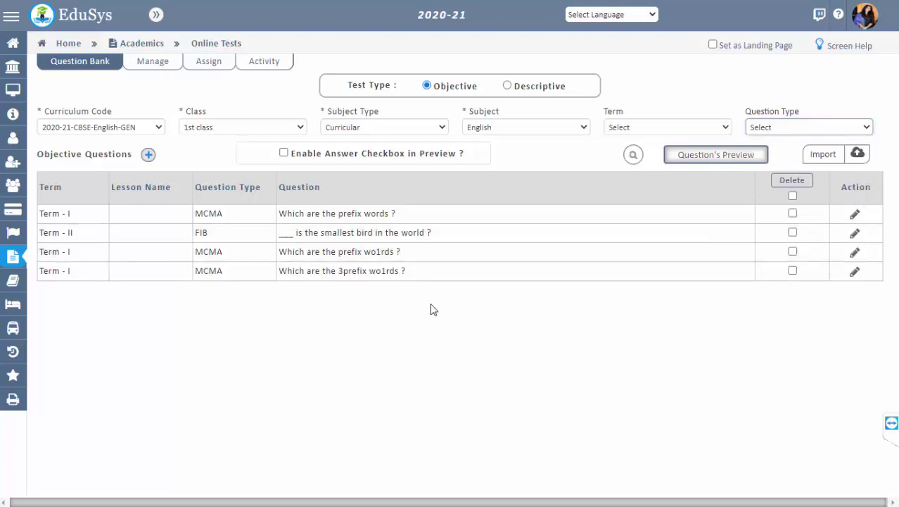
left_click(151, 128)
left_click(150, 130)
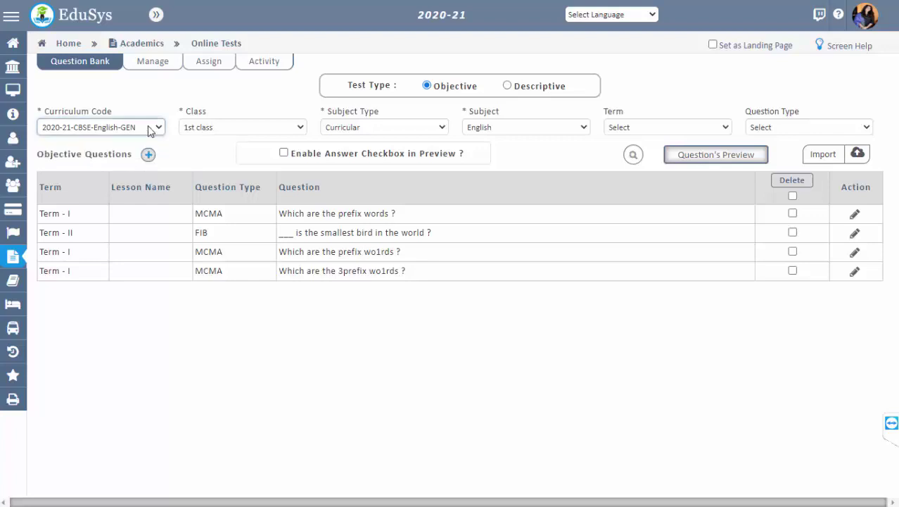
left_click(214, 126)
left_click(214, 127)
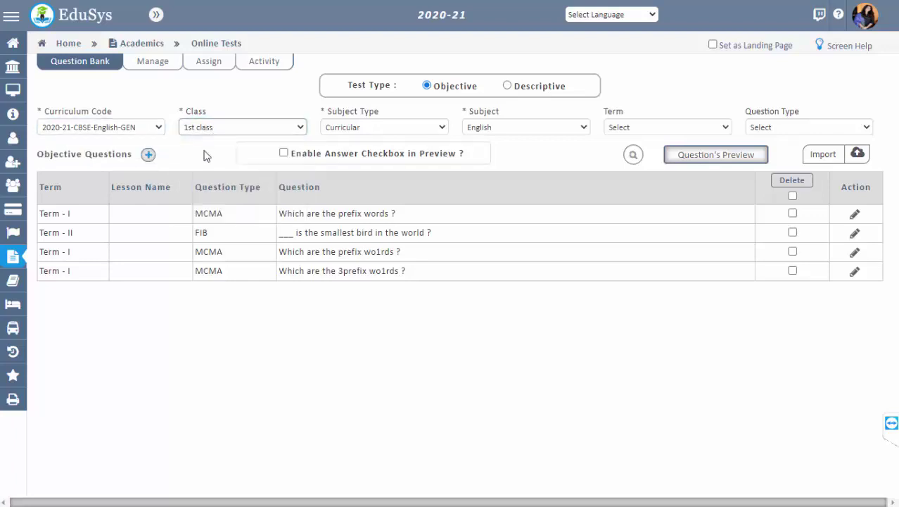
left_click(385, 128)
left_click(504, 130)
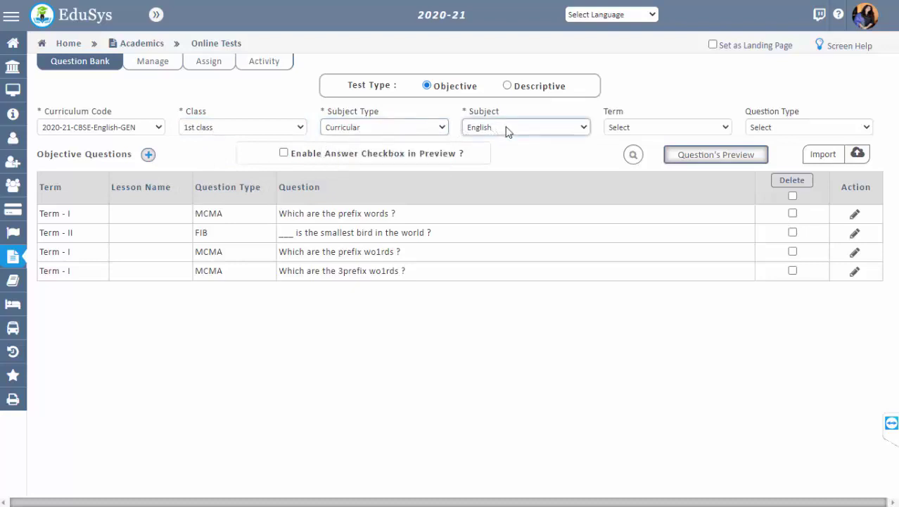
left_click(508, 131)
left_click(523, 131)
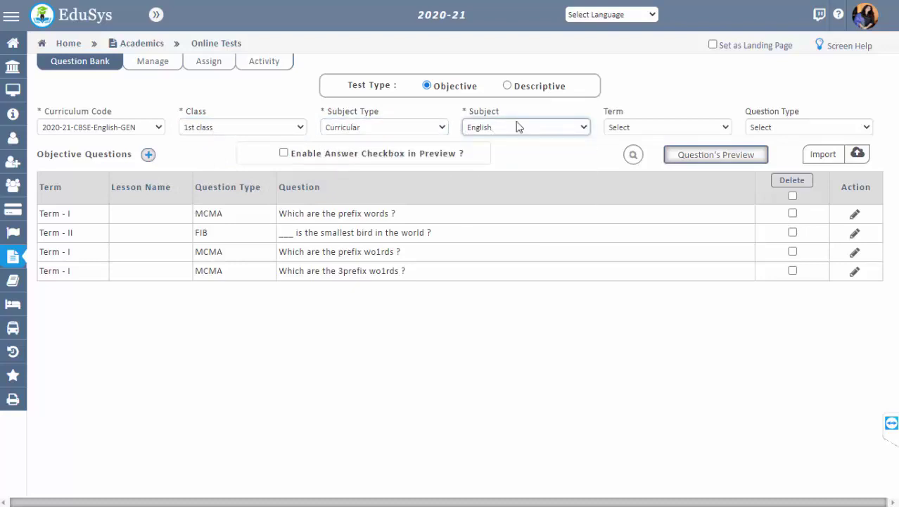
- Start a new objective question and choose FIB as its question type
left_click(149, 156)
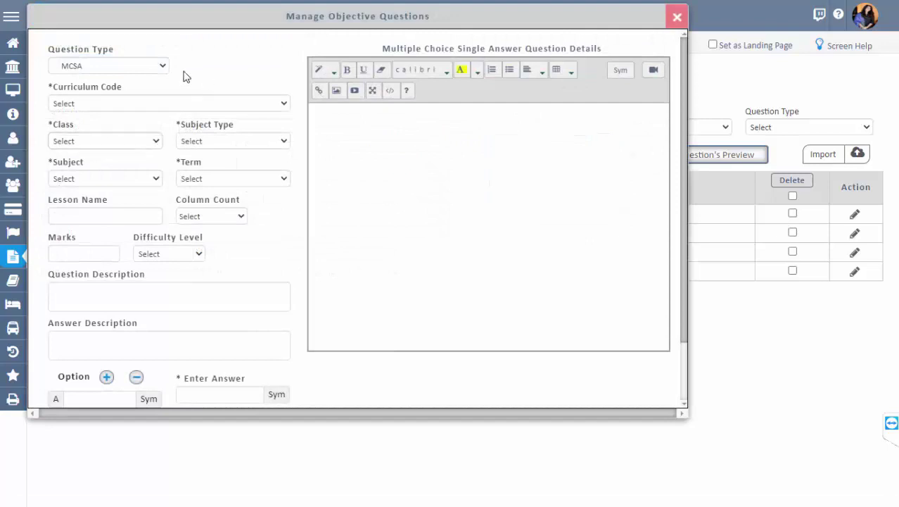
left_click(144, 69)
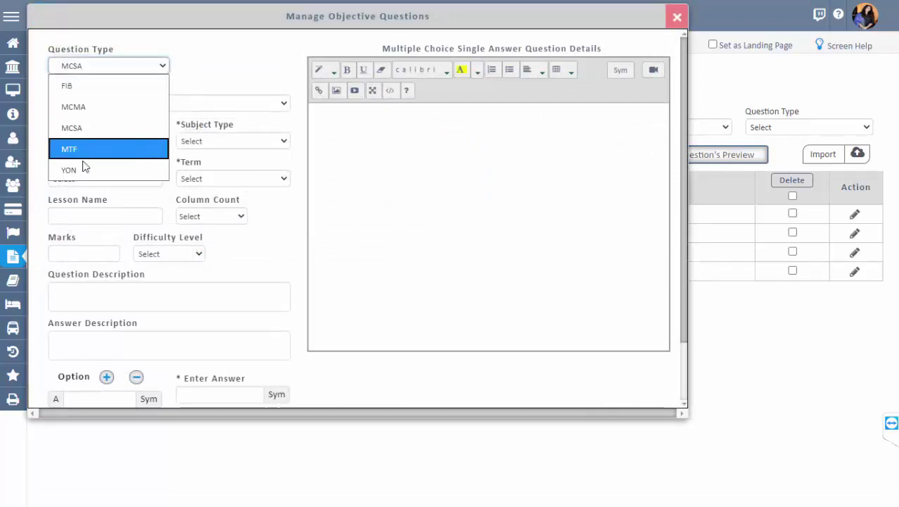
left_click(117, 67)
left_click(117, 67)
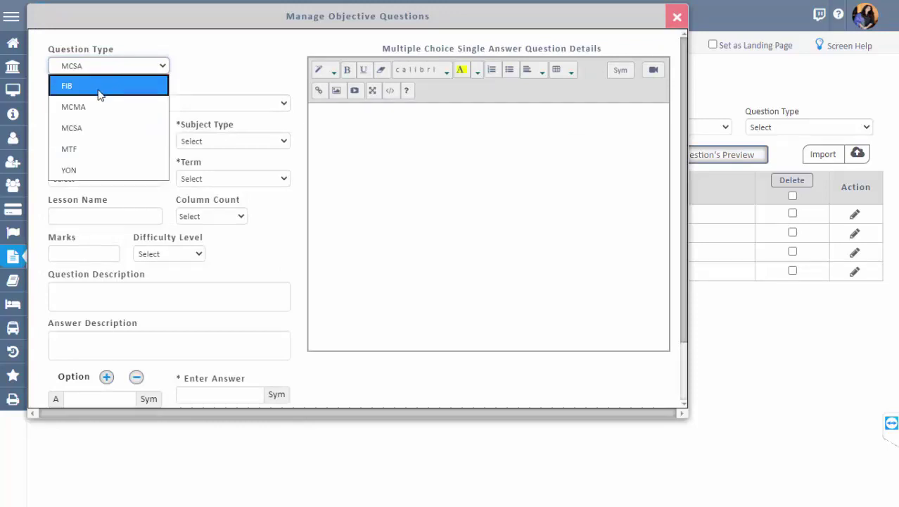
left_click(100, 87)
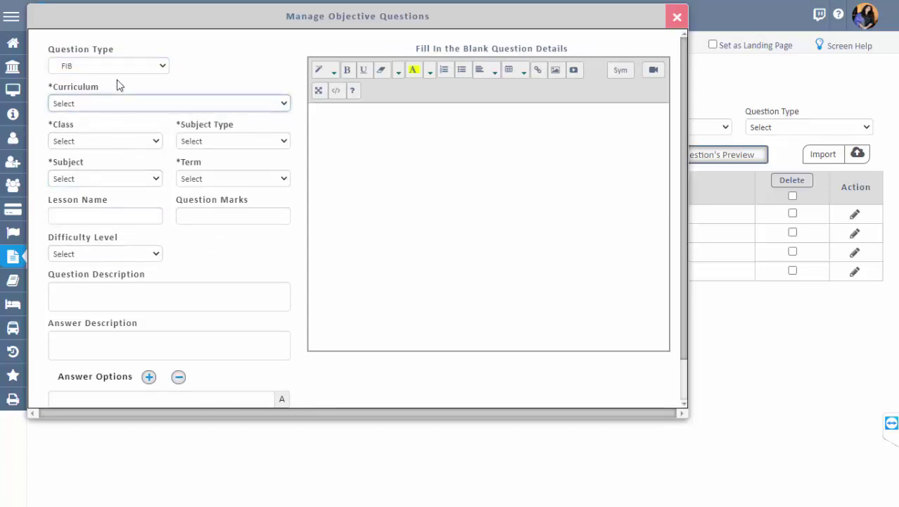
- Switch the question type to MCSA and add extra answer option fields beyond A and B
left_click(115, 66)
left_click(98, 127)
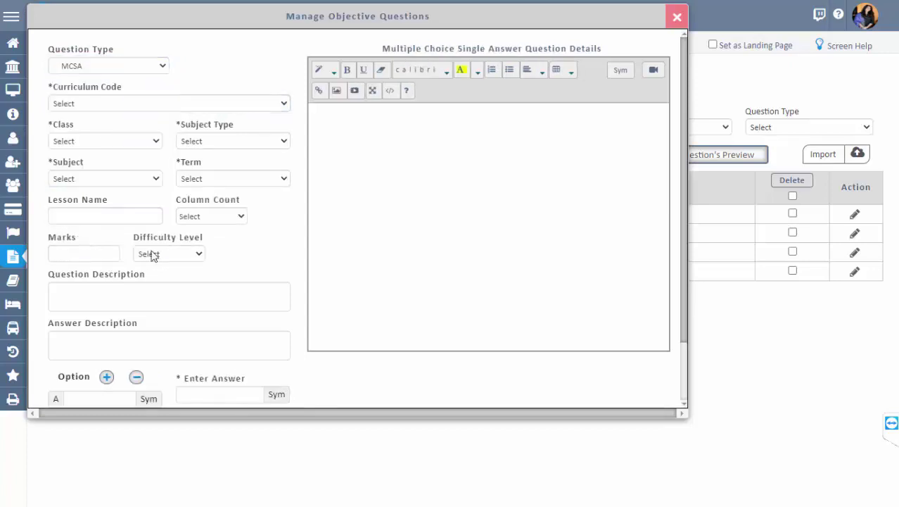
scroll(123, 341, "down", 1)
scroll(122, 317, "up", 1)
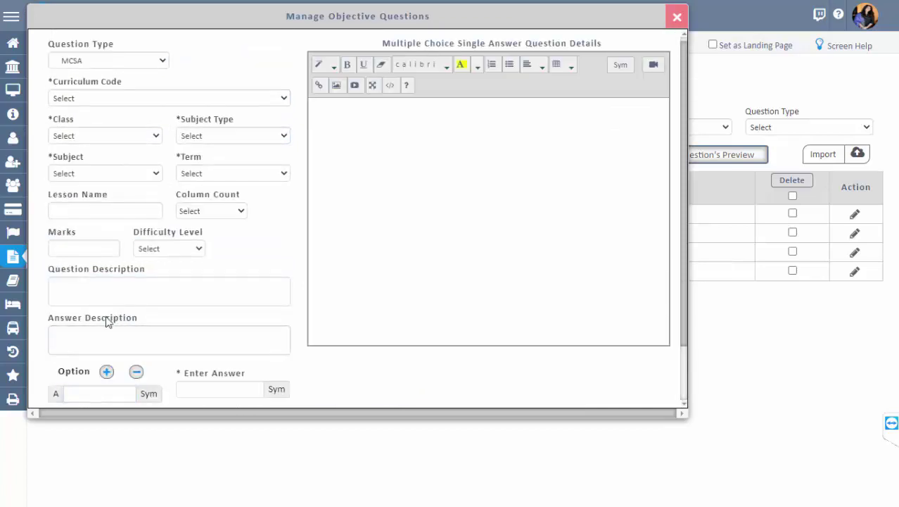
scroll(108, 359, "down", 1)
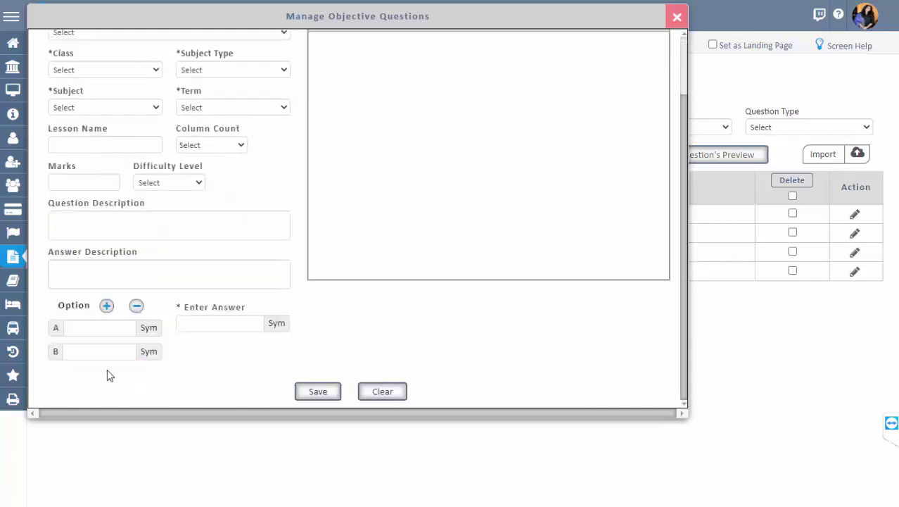
left_click(106, 306)
left_click(106, 306)
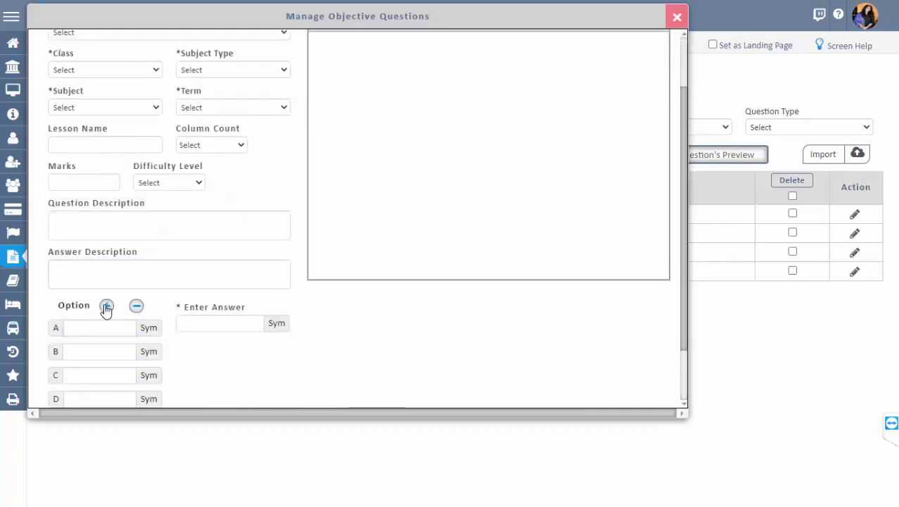
left_click(106, 307)
scroll(107, 306, "down", 1)
scroll(106, 305, "up", 2)
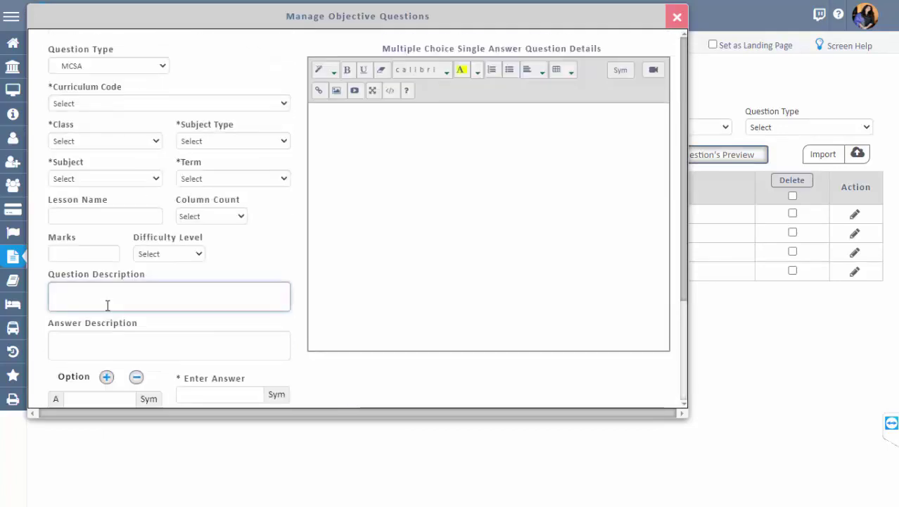
- Change the question type from MCSA to FIB and insert a blank in the question details
left_click(100, 73)
left_click(100, 88)
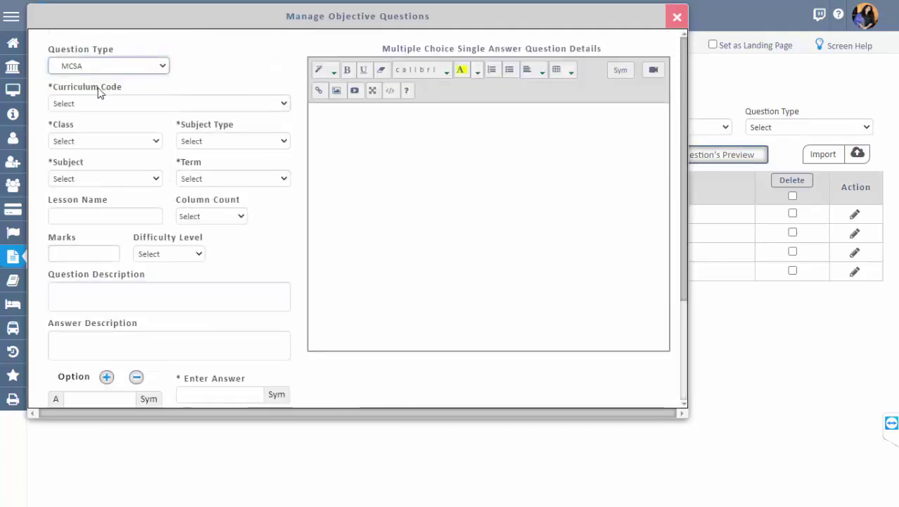
left_click(342, 143)
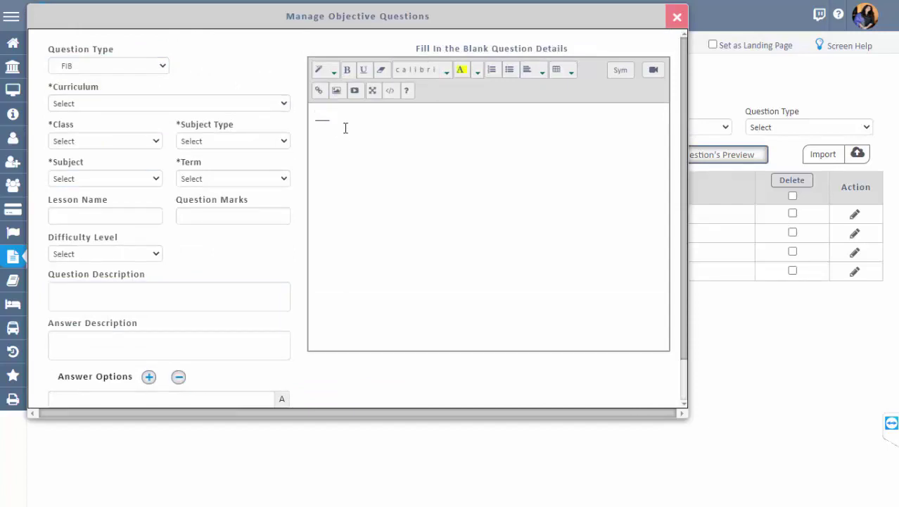
- Switch the question type to YON and examine the choices offered for its answer options
left_click(116, 69)
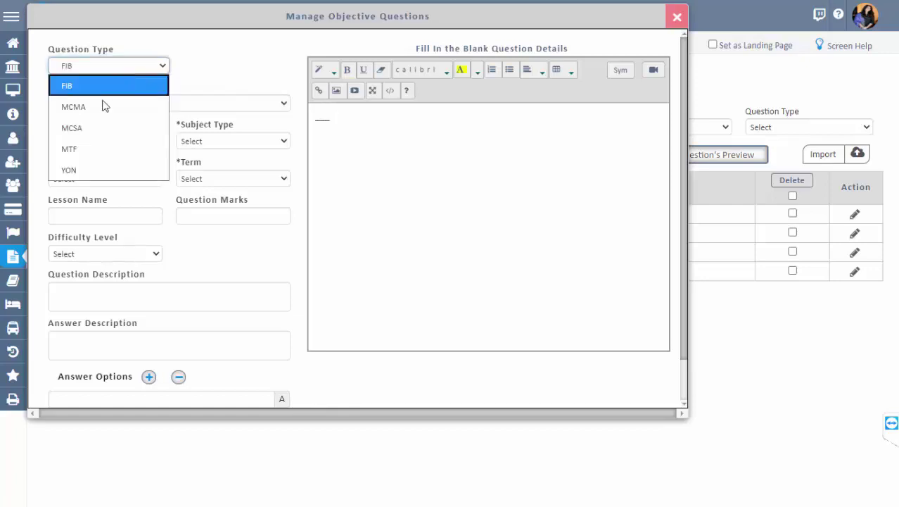
left_click(80, 170)
scroll(177, 257, "down", 1)
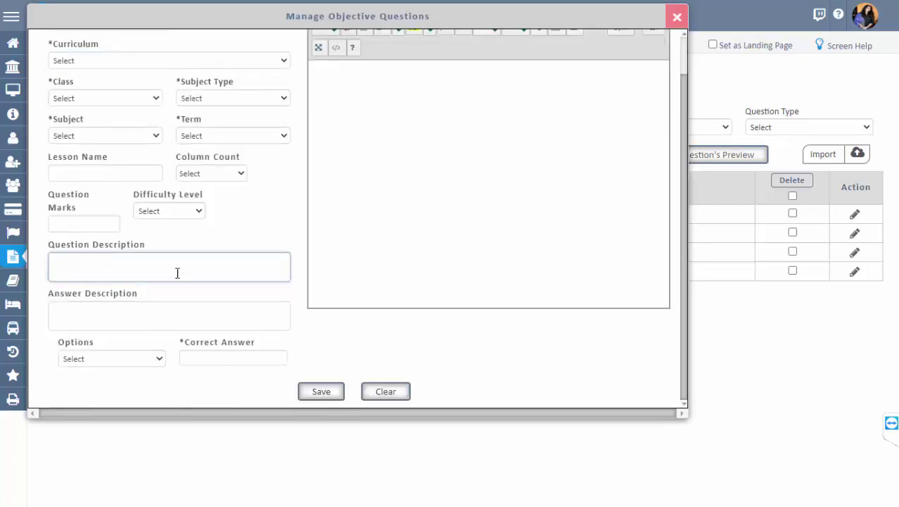
left_click(119, 358)
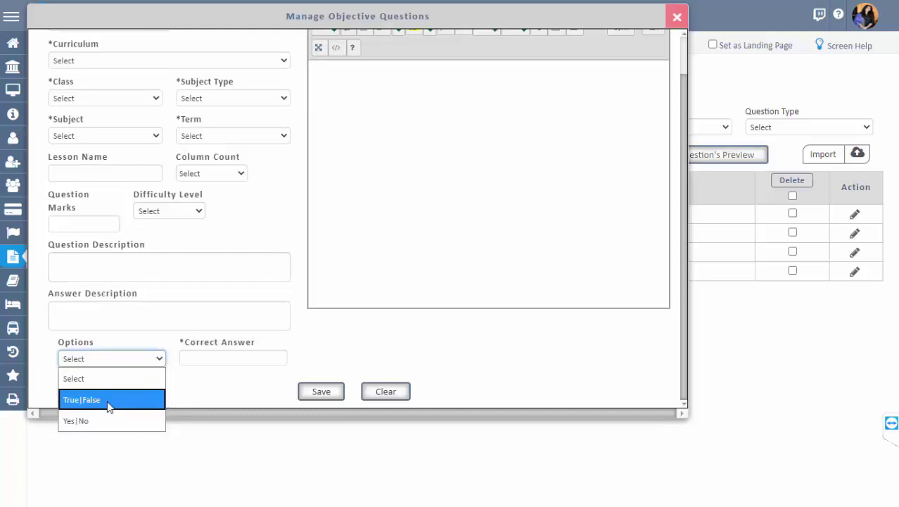
left_click(107, 373)
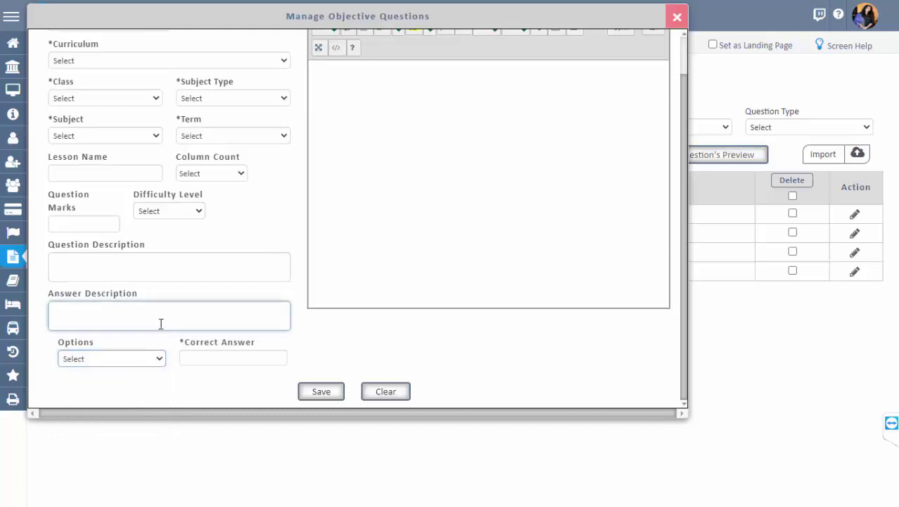
scroll(159, 319, "up", 1)
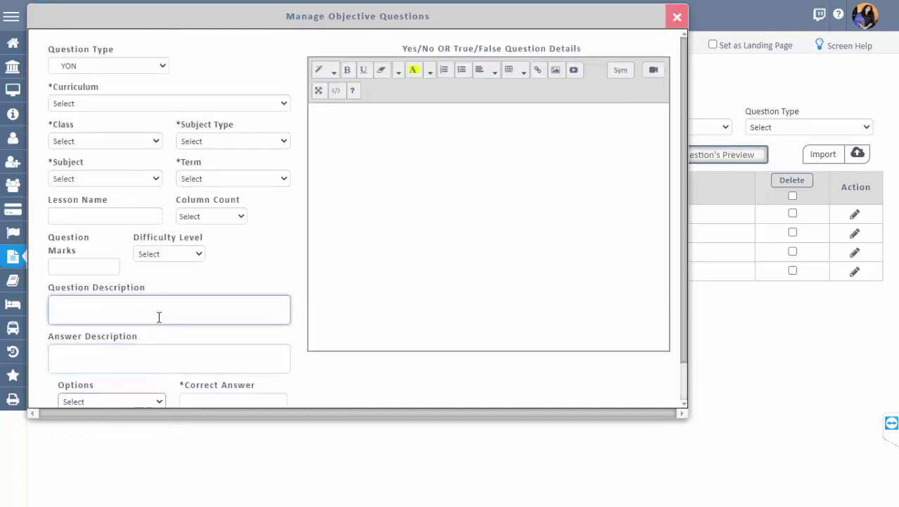
- Set the question type to FIB, the curriculum to 2020-21-CBSE-English-GEN and the class to 1st class
left_click(115, 65)
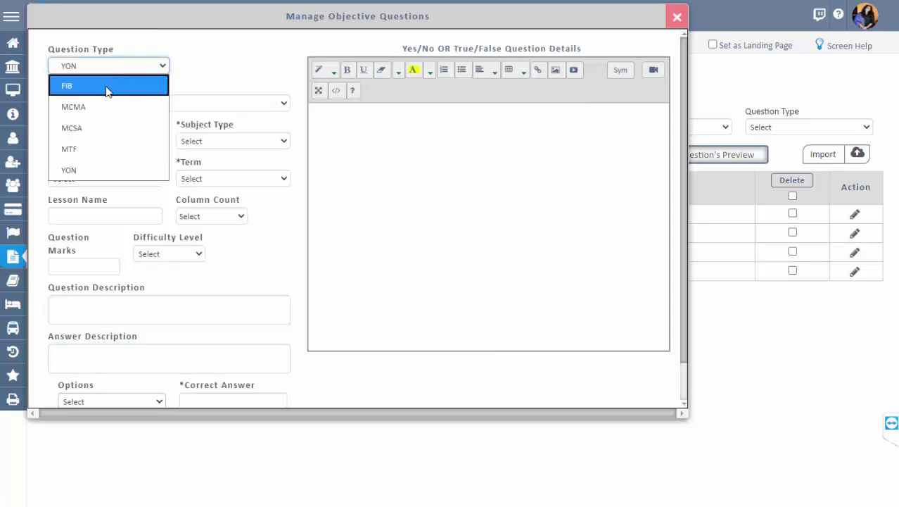
left_click(107, 89)
left_click(106, 103)
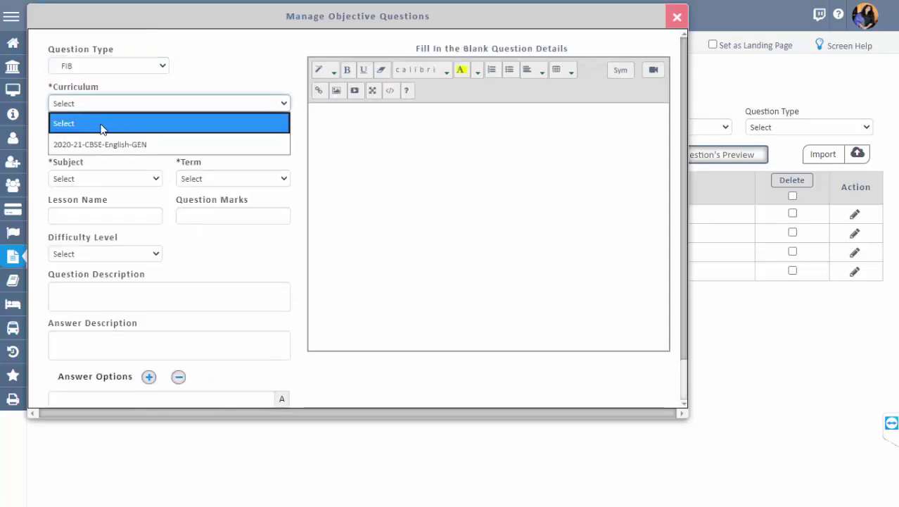
left_click(100, 143)
left_click(99, 144)
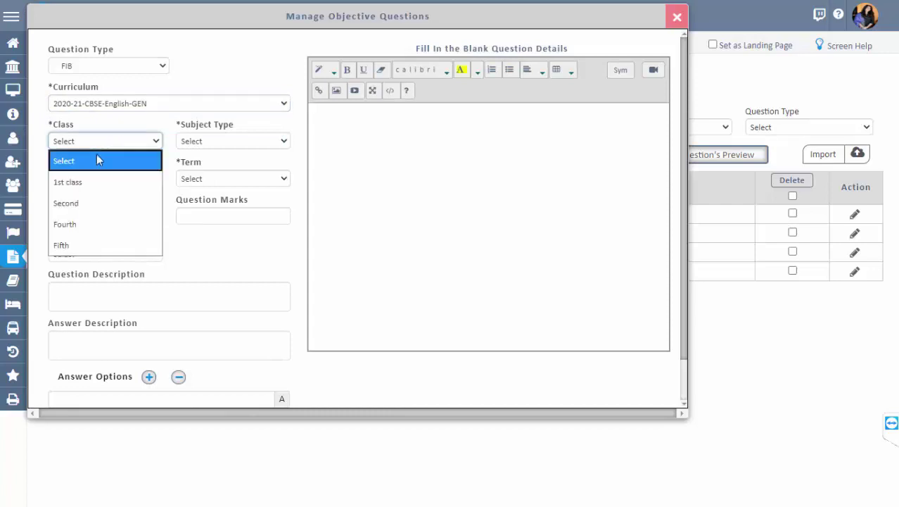
left_click(90, 185)
- Set the question's subject type to Curricular, the subject to English and the term to Term - I
left_click(215, 144)
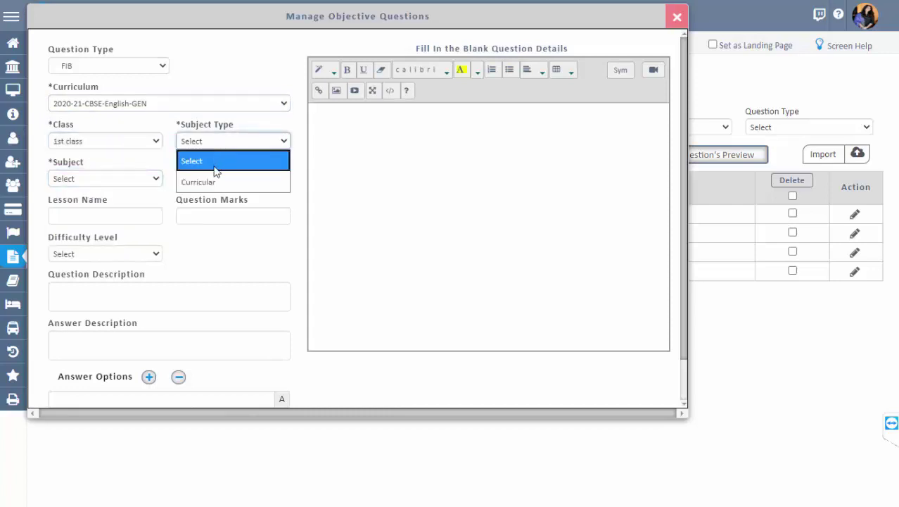
left_click(211, 180)
left_click(134, 180)
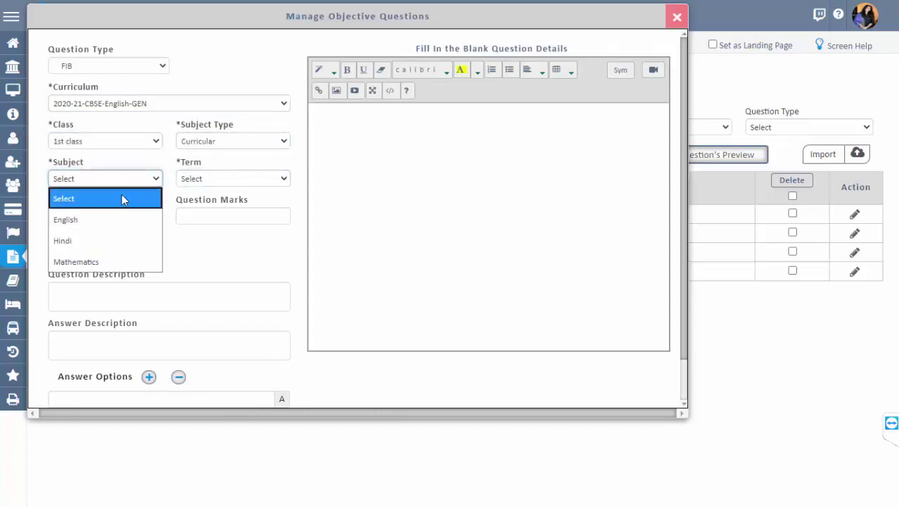
left_click(98, 224)
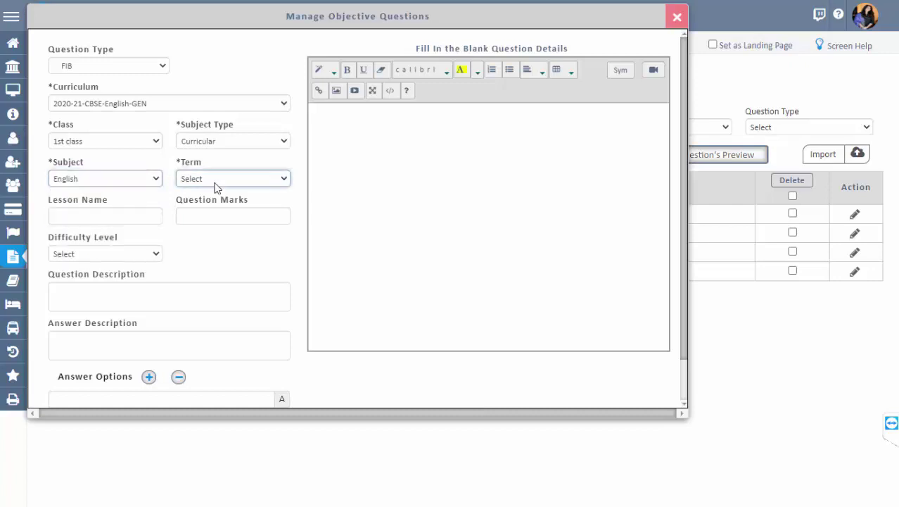
left_click(213, 181)
left_click(204, 221)
- Enter English as the lesson name, give the question 1 mark, and set the difficulty level to Beginner
left_click(101, 218)
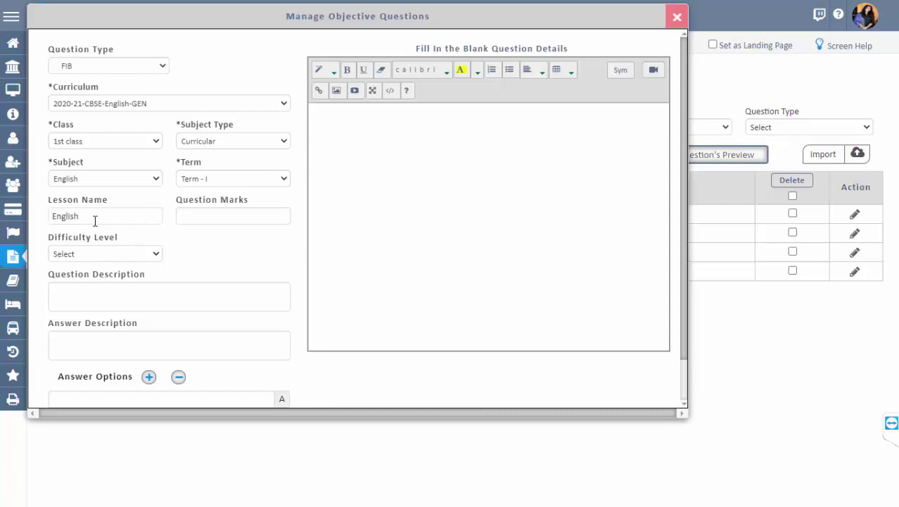
left_click(190, 215)
type("1")
left_click(90, 257)
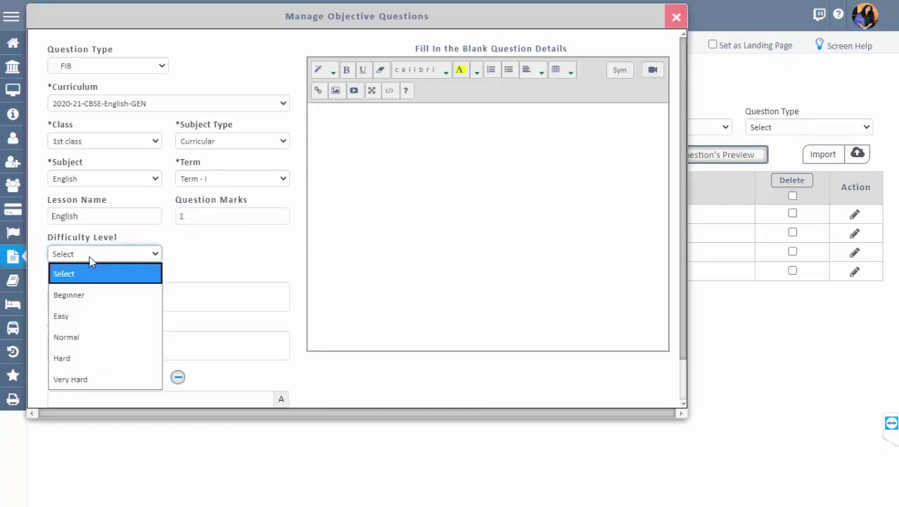
left_click(83, 295)
- Examine the question and answer description fields, the answer option field, and the available terms
left_click(102, 300)
left_click(98, 345)
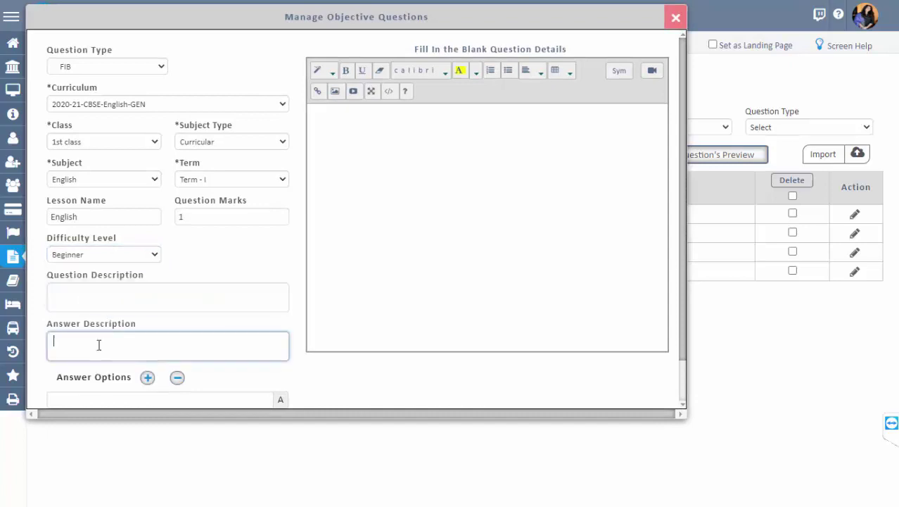
left_click(219, 253)
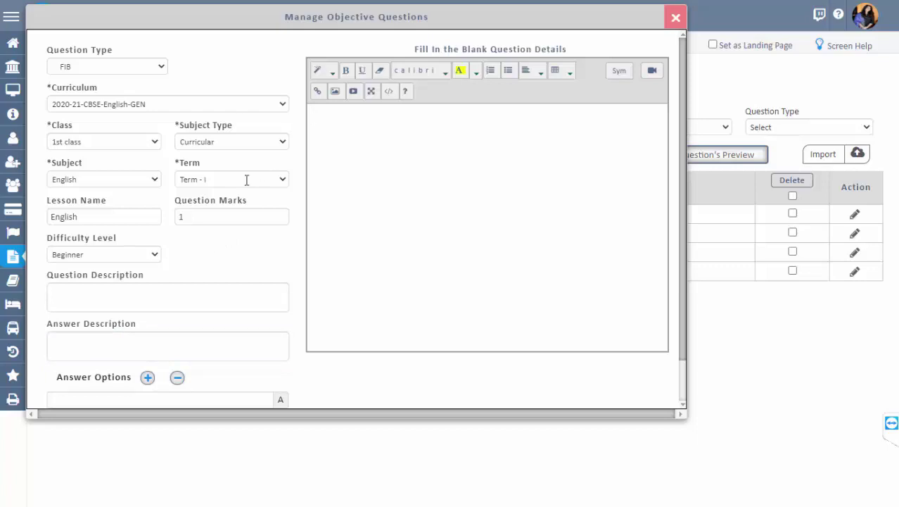
scroll(247, 180, "down", 2)
left_click(151, 352)
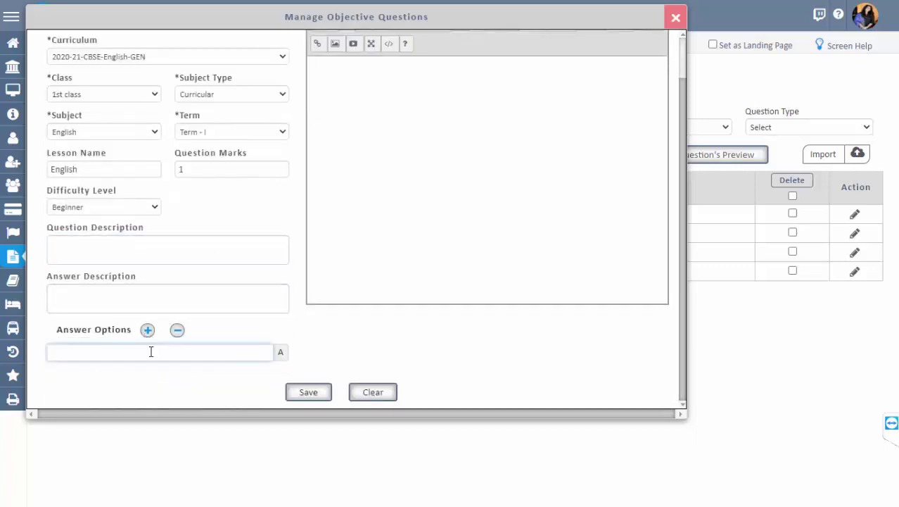
left_click(234, 269)
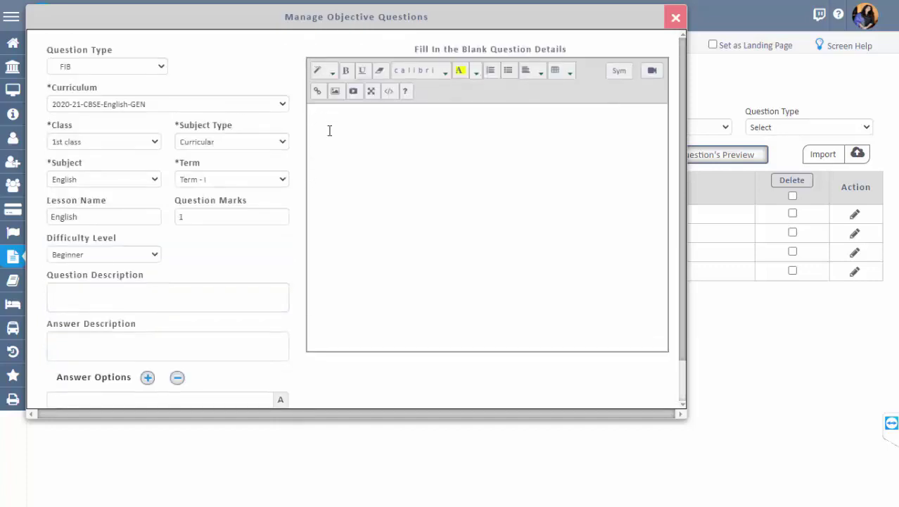
left_click(222, 182)
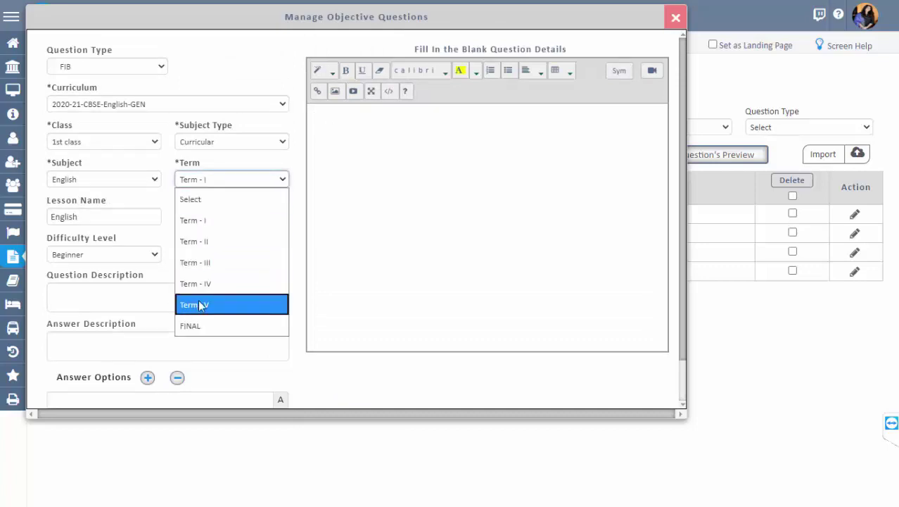
left_click(222, 180)
- Write Vowel 'Kite' as the fill-in-the-blank question text, with the word Kite in single quotes
left_click(340, 118)
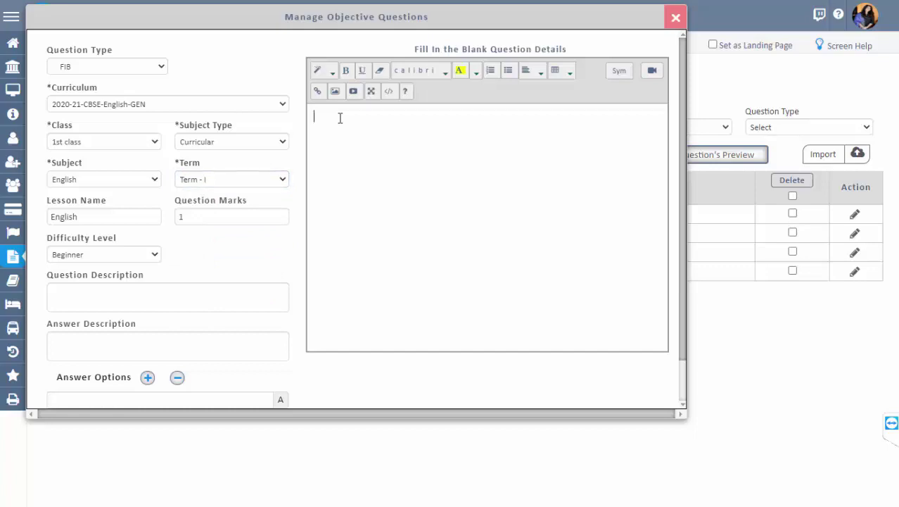
type("Kite")
key("Home")
type("'")
key("Right")
key("Right")
key("Right")
key("Right")
type("'")
key("Left")
key("Left")
key("Left")
type("Vowel")
- Examine the question editor's paragraph styles and video insertion dialog, and close the question form without saving
left_click(317, 75)
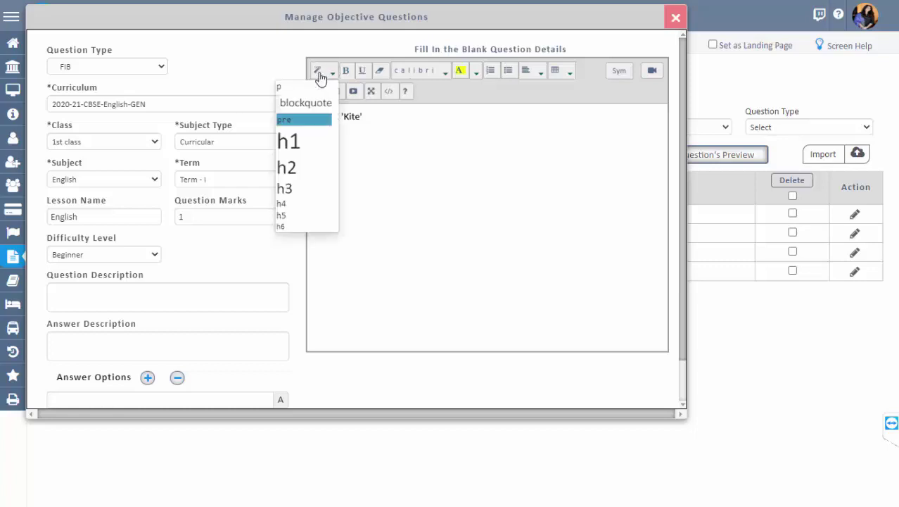
left_click(401, 142)
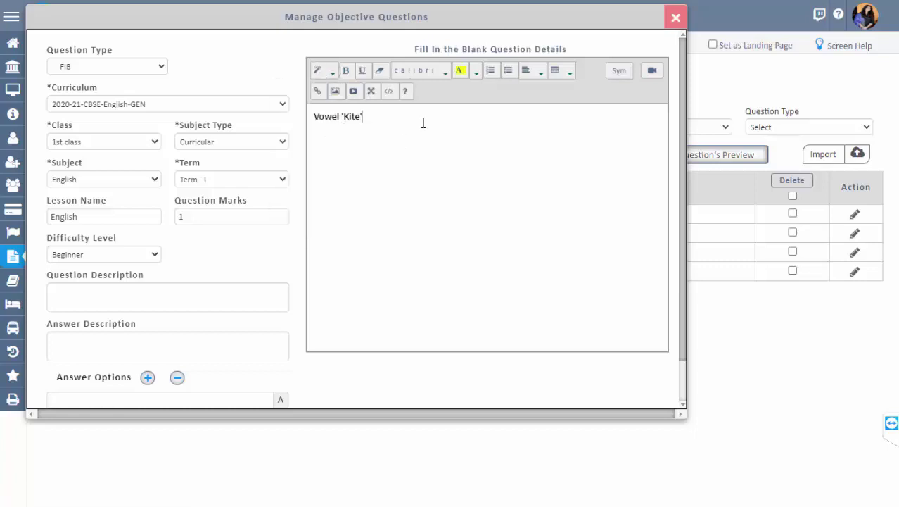
left_click(355, 95)
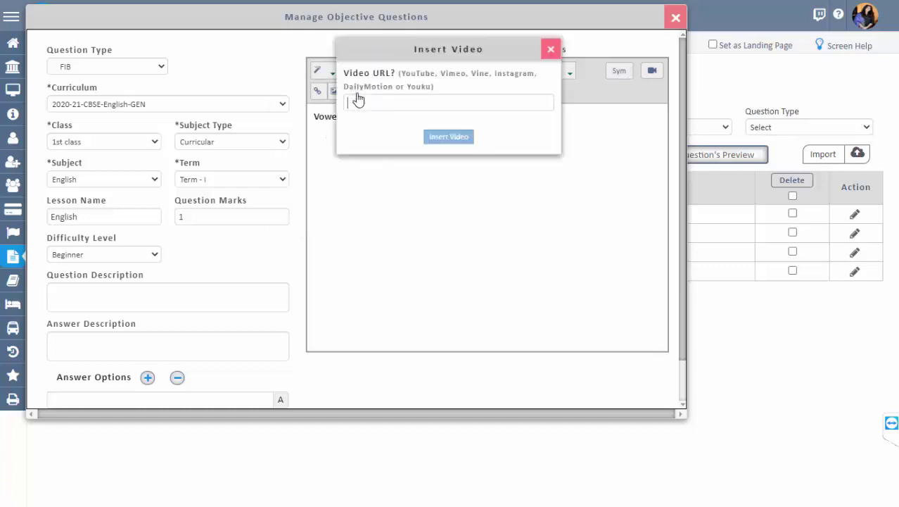
left_click(551, 49)
key("Escape")
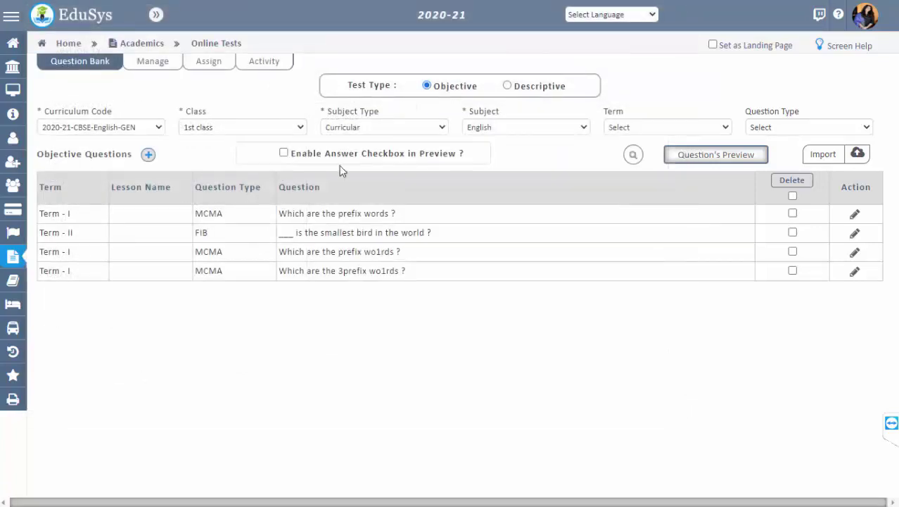
- Start a new objective question, examine its Math Expression samples and save options, and close the form unsaved
left_click(149, 156)
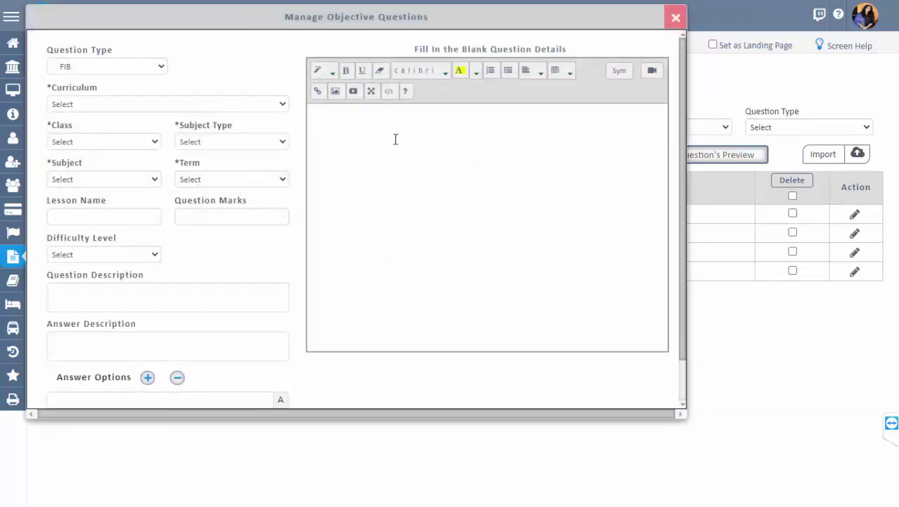
left_click(621, 73)
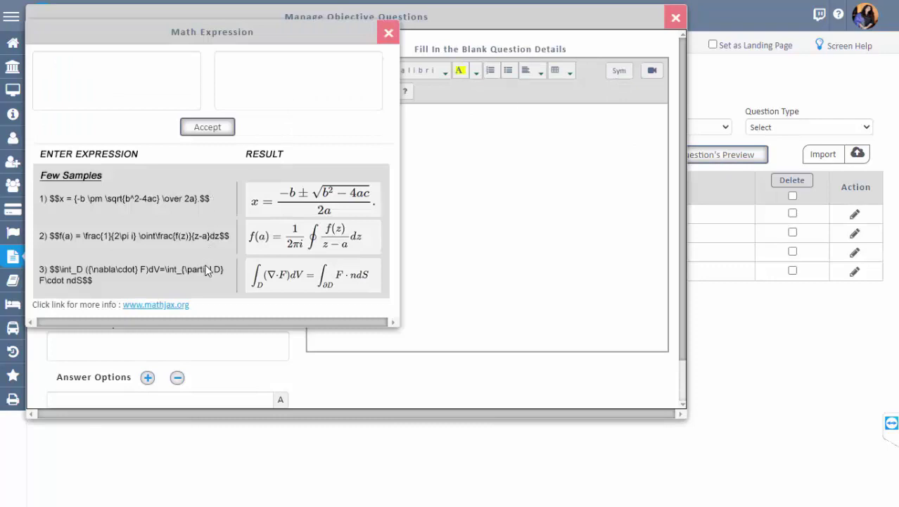
left_click(160, 86)
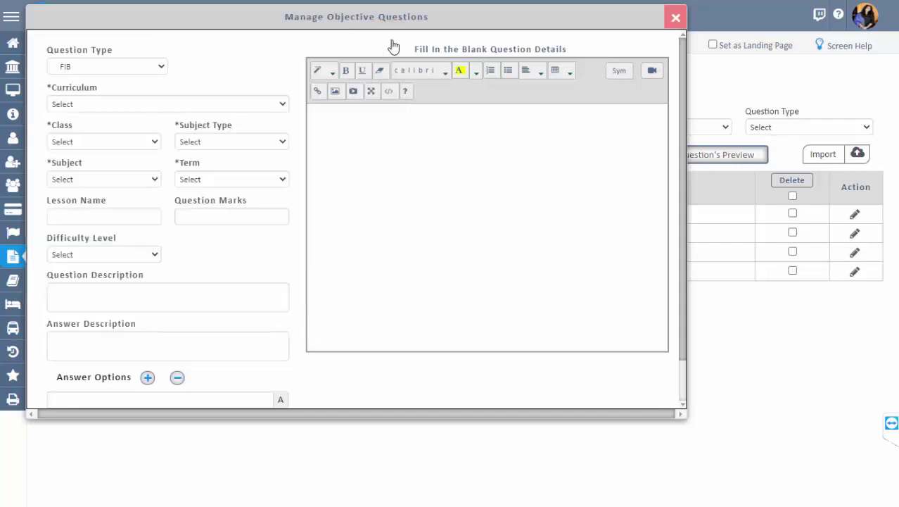
left_click(388, 33)
scroll(405, 211, "down", 1)
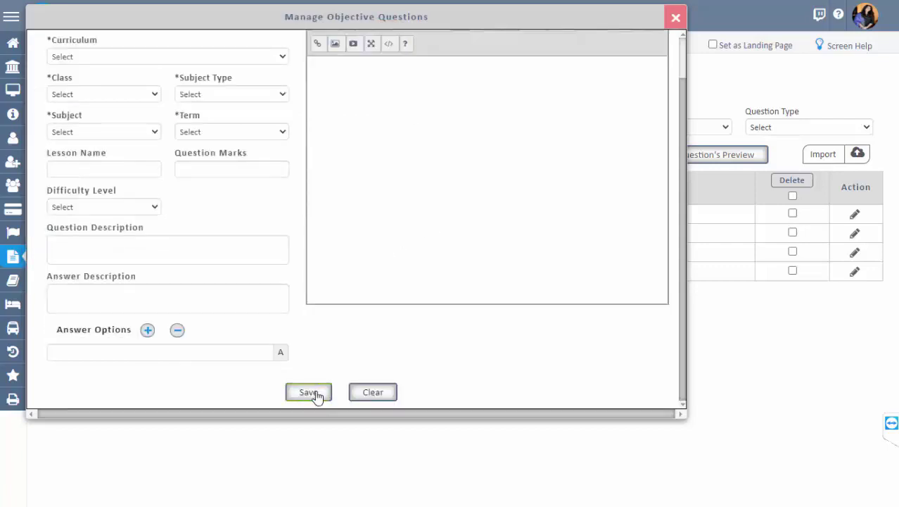
left_click(676, 17)
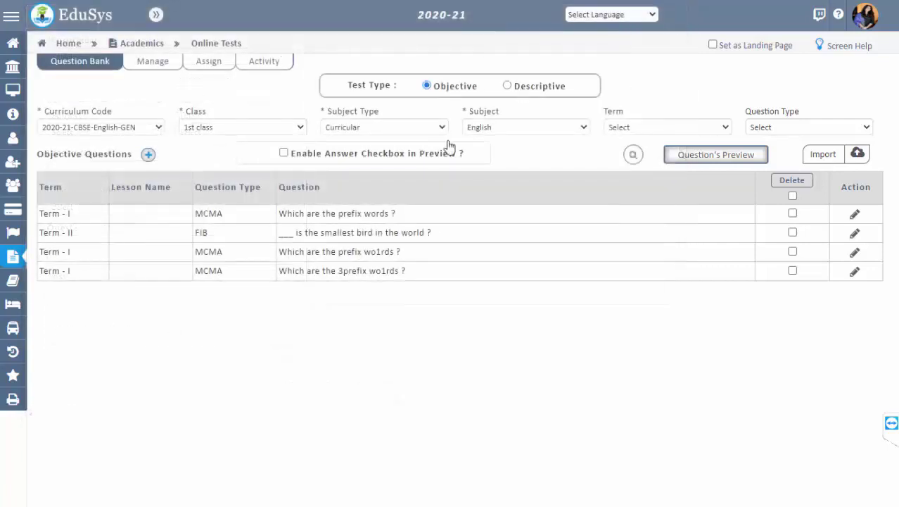
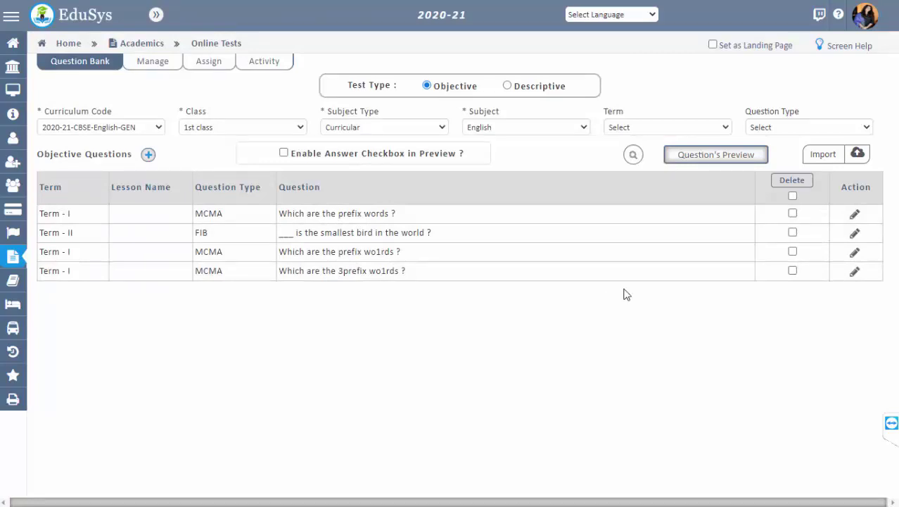
- Examine how the question "Which are the 3prefix wo1rds ?" is edited and marked for deletion, leaving it unmarked
left_click(856, 273)
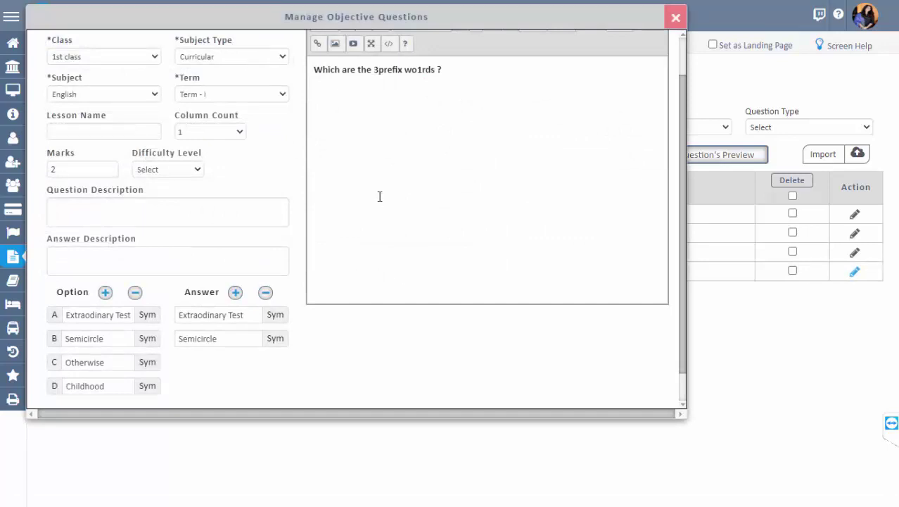
left_click(675, 18)
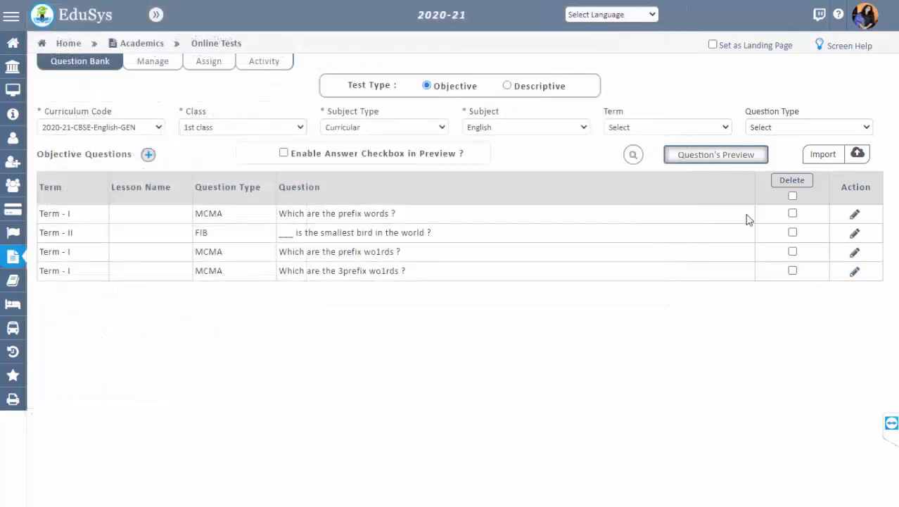
left_click(793, 272)
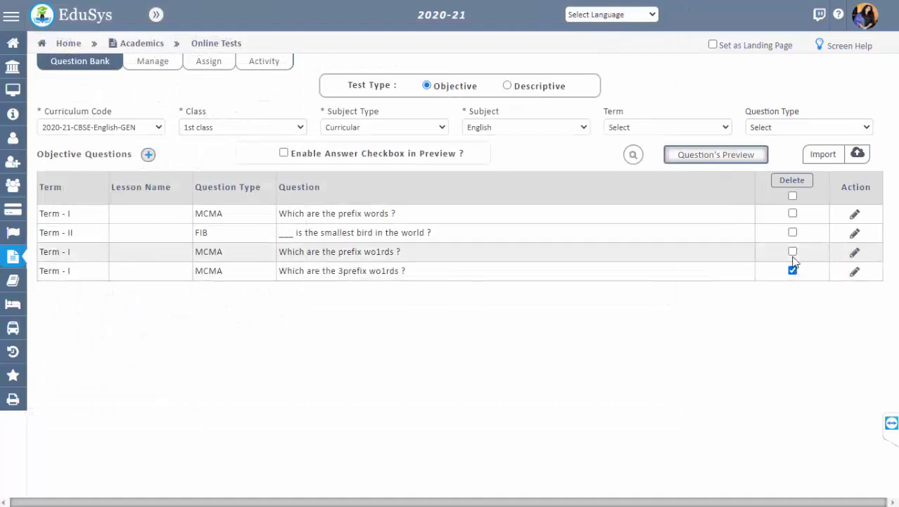
left_click(793, 270)
left_click_drag(421, 273, 277, 274)
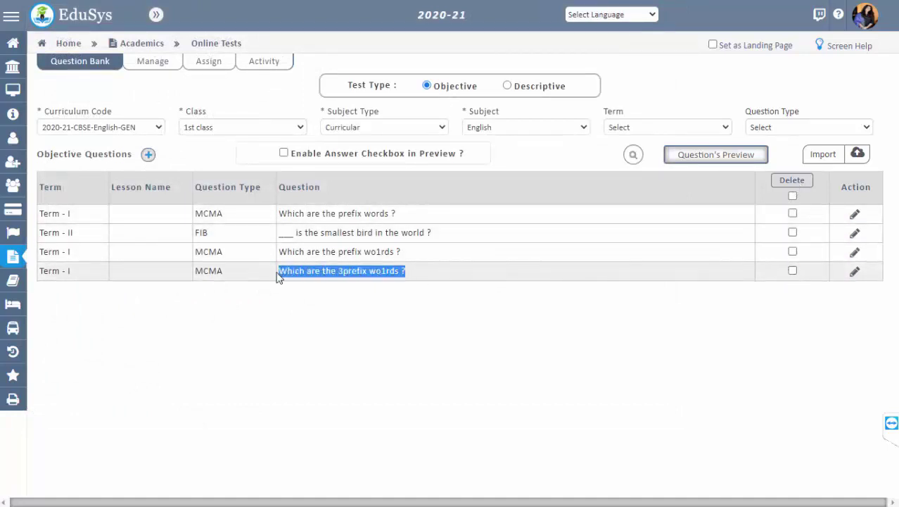
left_click(429, 270)
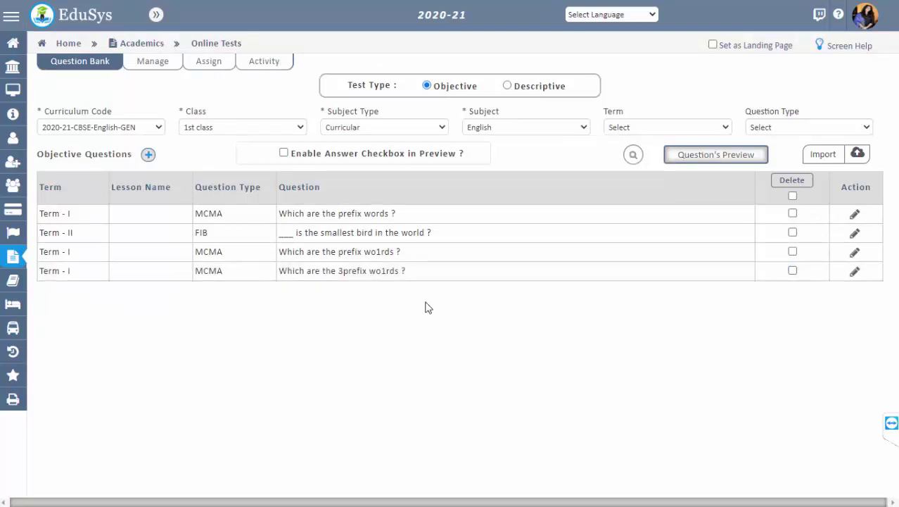
- Open the question import and its template school_OOT_data.xlsx in Excel, and examine the header columns and sample questions
left_click(824, 159)
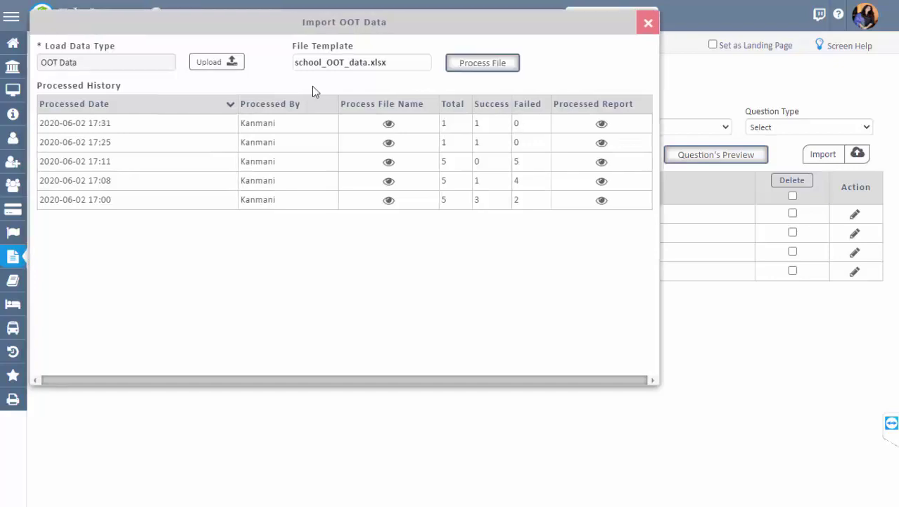
left_click(373, 63)
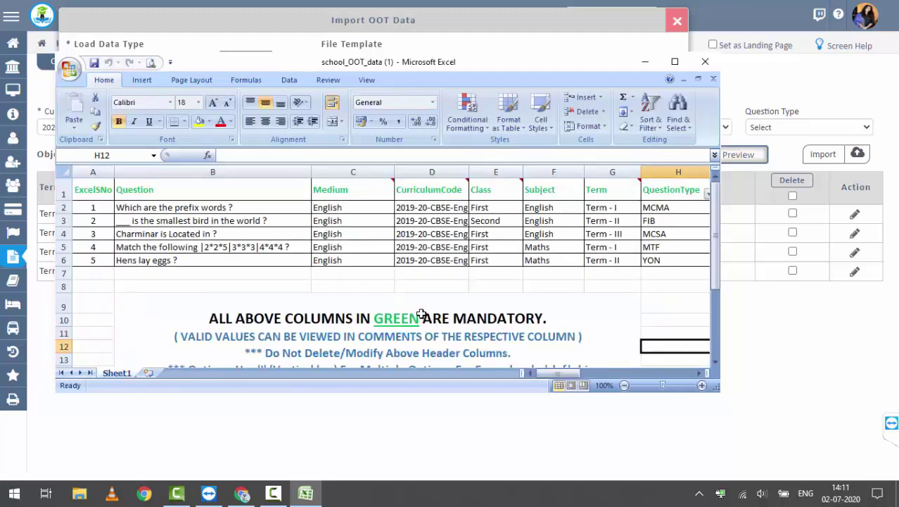
left_click(292, 207)
left_click(267, 191)
left_click(428, 190)
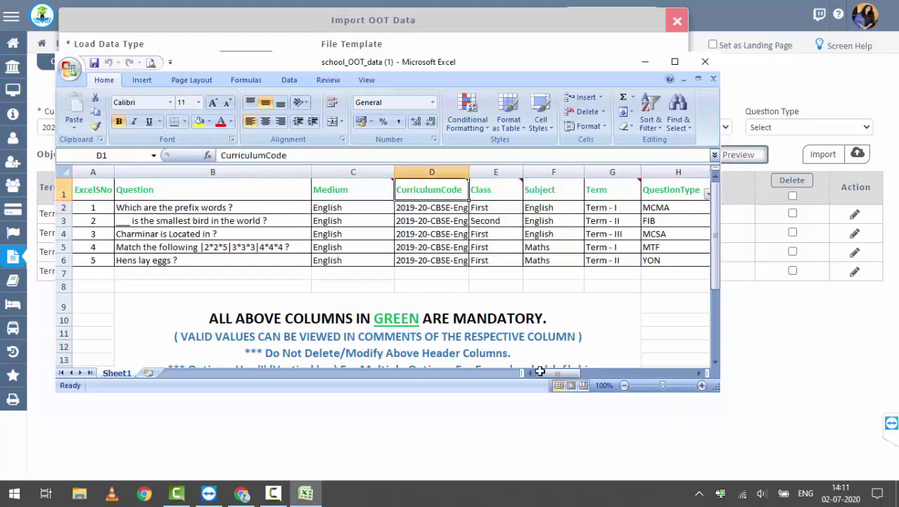
left_click_drag(552, 374, 532, 373)
left_click(628, 191)
- Read the template's notes on mandatory columns and valid values, check the Medium header, and close the workbook
left_click(295, 340)
scroll(286, 340, "down", 1)
scroll(285, 340, "down", 2)
scroll(303, 340, "up", 3)
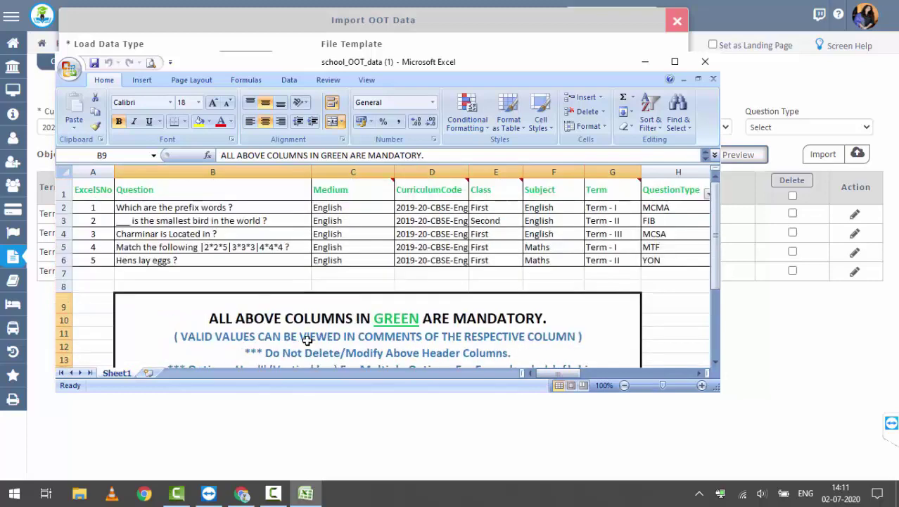
left_click(271, 172)
left_click(341, 180)
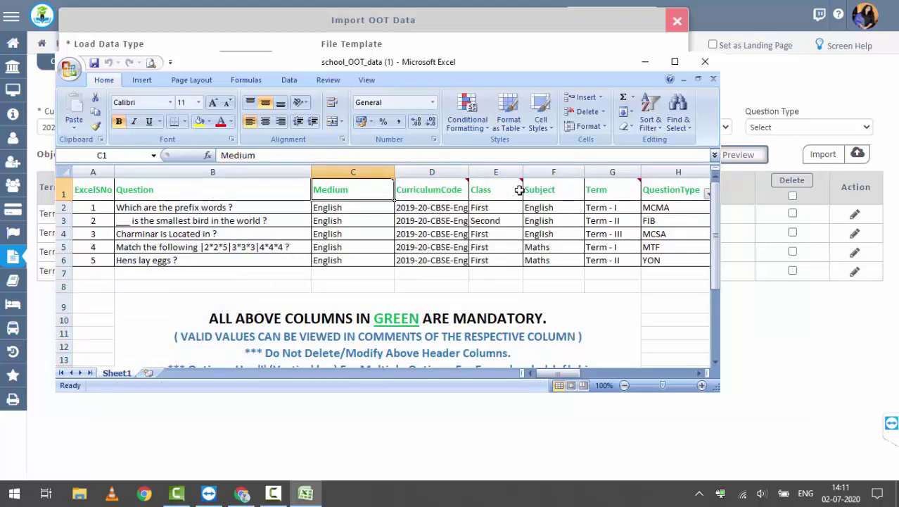
left_click(713, 79)
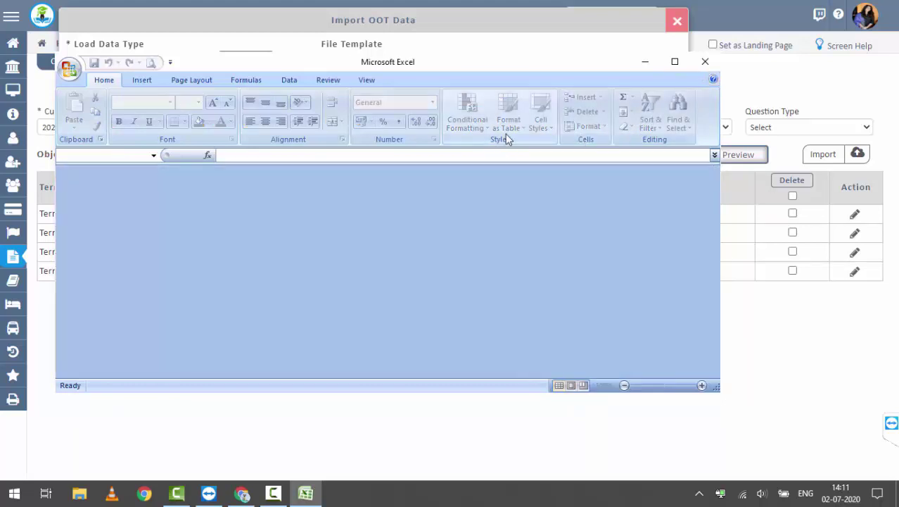
- Close Excel, open the file chooser for the OOT data upload, dismiss it without choosing a file, and try processing the file
left_click(705, 61)
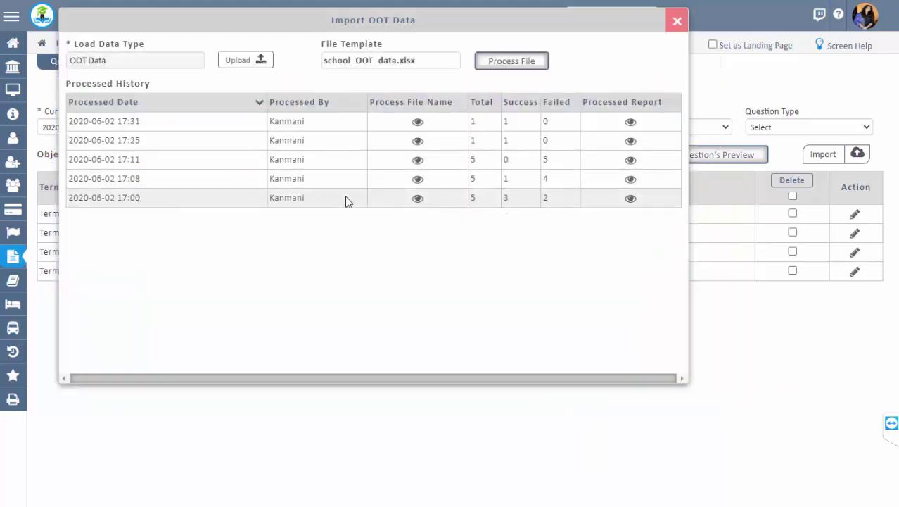
left_click(245, 60)
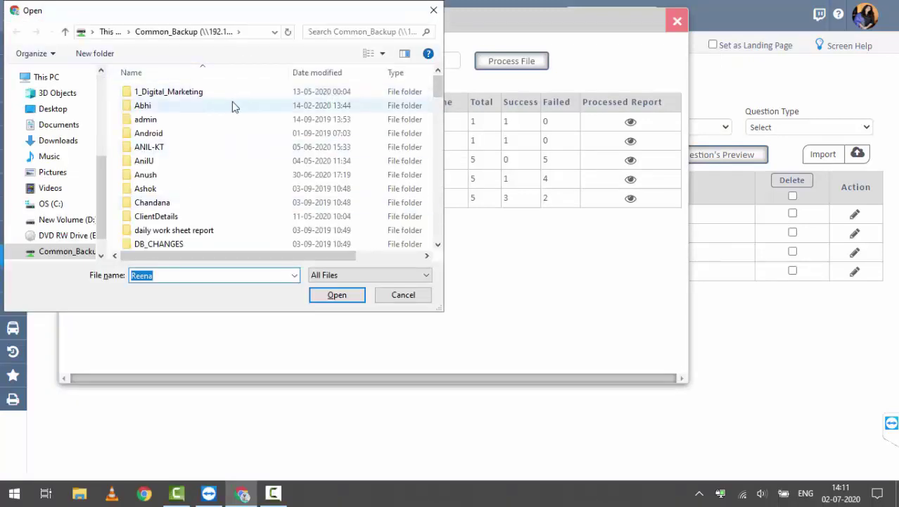
left_click(434, 10)
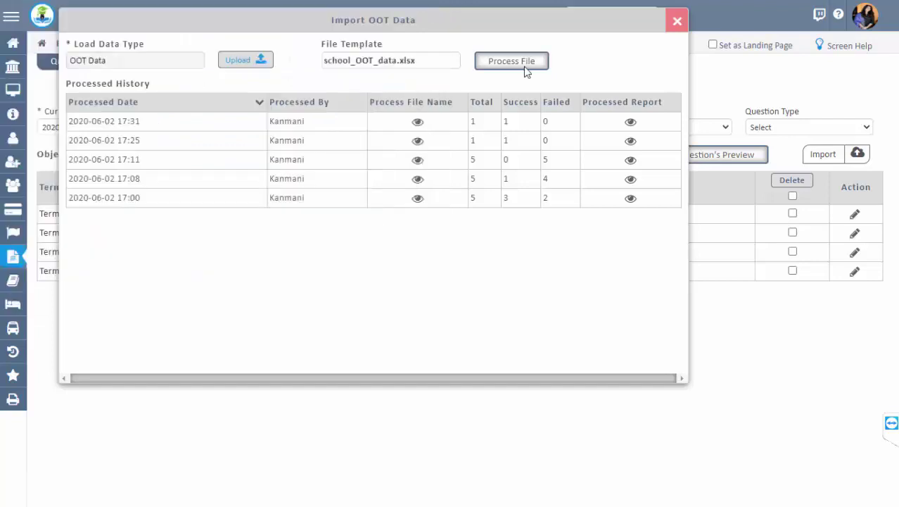
left_click(514, 62)
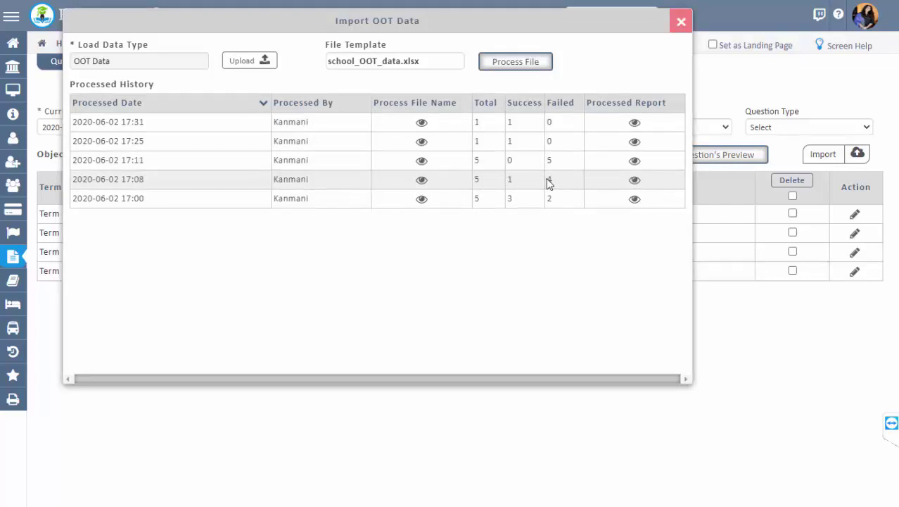
left_click(635, 180)
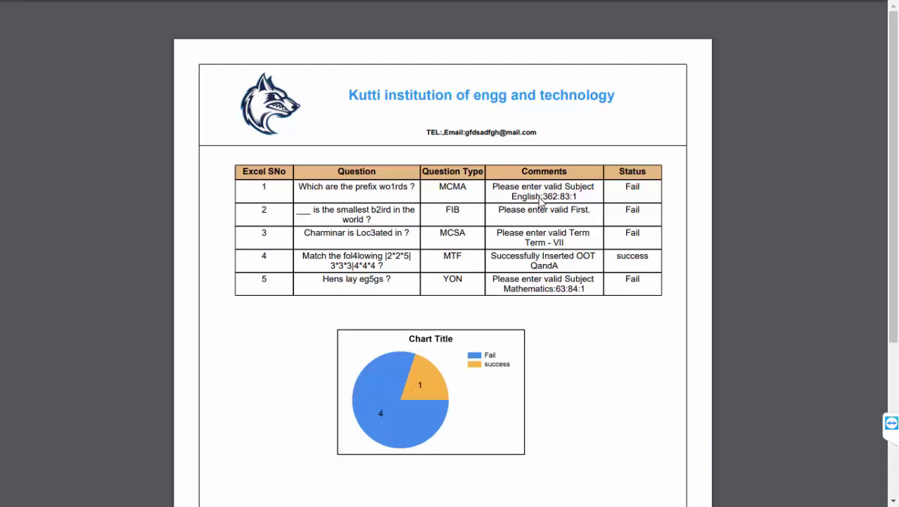
left_click_drag(492, 189, 573, 211)
left_click(574, 212)
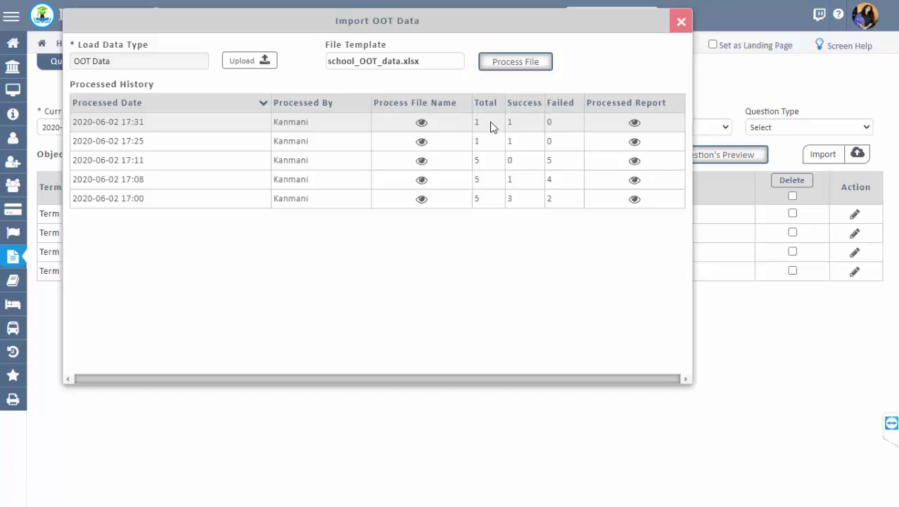
left_click(679, 23)
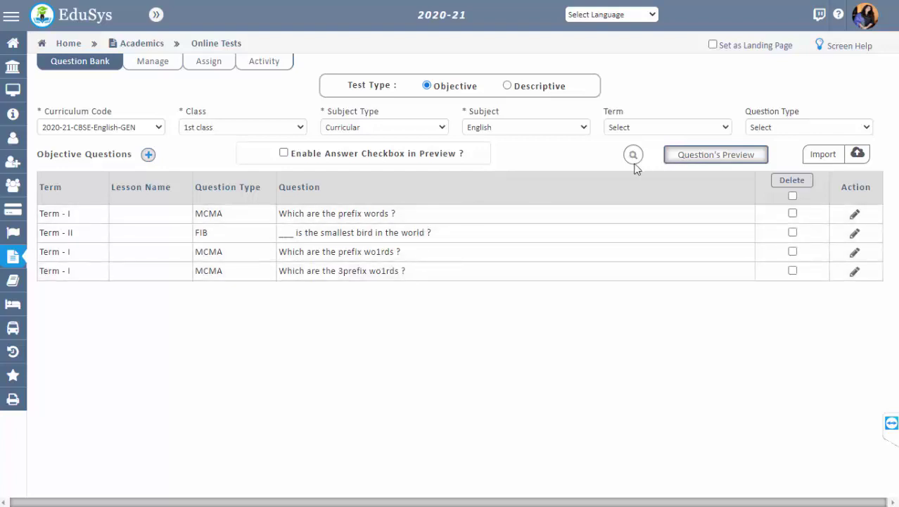
- Preview the objective questions without and with answer checkboxes, and close the preview each time
left_click(699, 157)
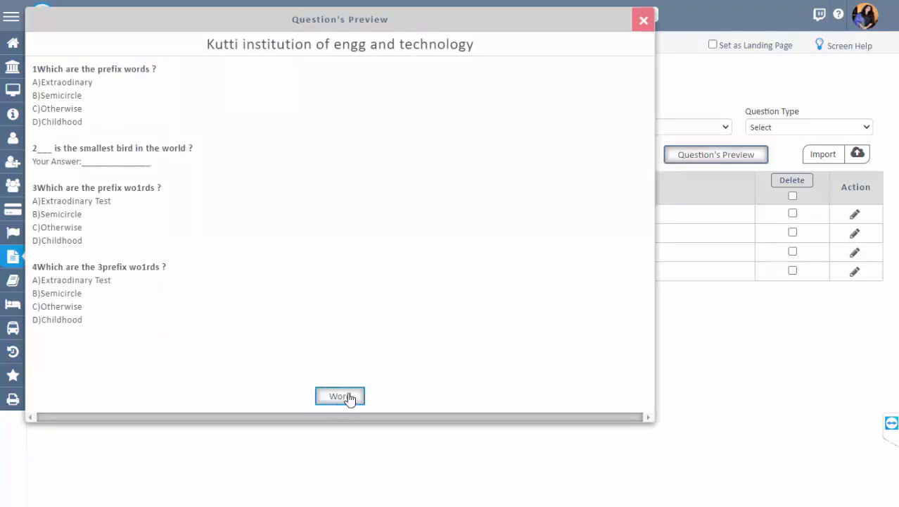
left_click(645, 25)
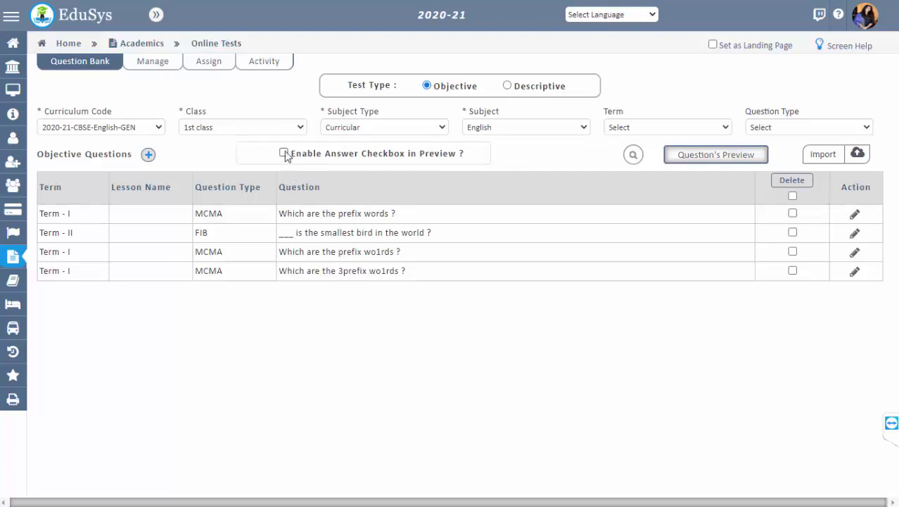
left_click(699, 162)
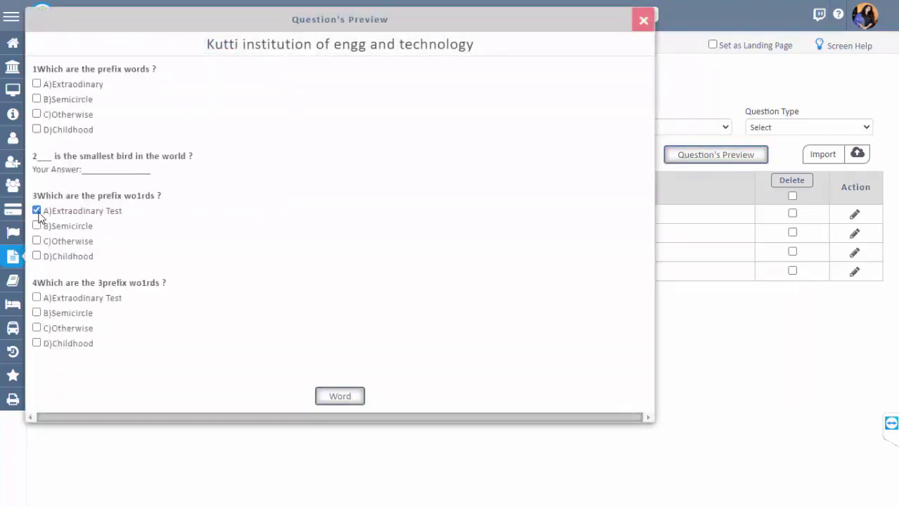
left_click(645, 30)
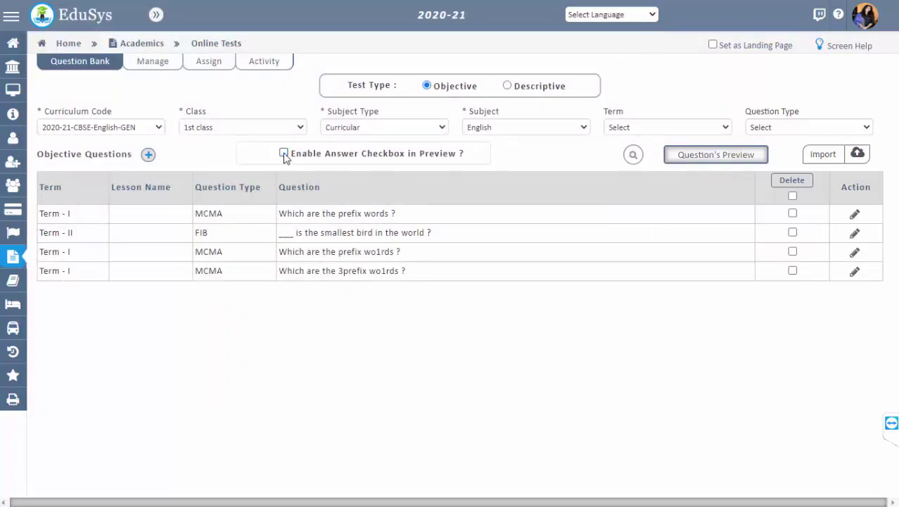
- Search the objective questions for "mc" and clear the search
left_click(633, 154)
type("mc")
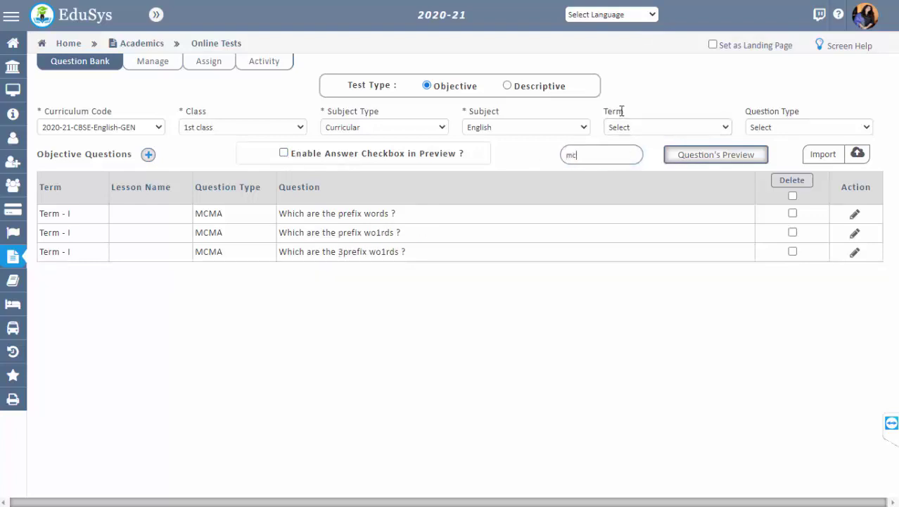
key("BackSpace")
key("BackSpace")
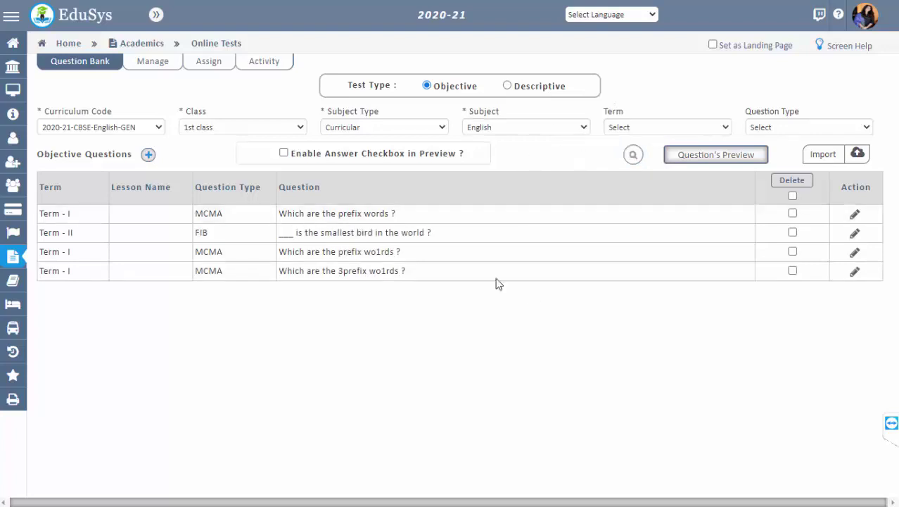
- View the descriptive question bank, and go to test management with Objective as the test type after checking Descriptive
left_click(507, 85)
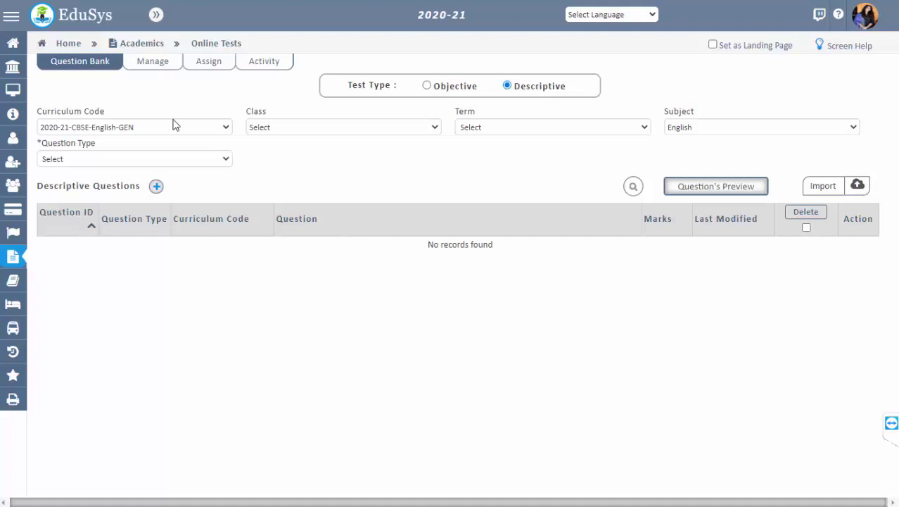
left_click(151, 63)
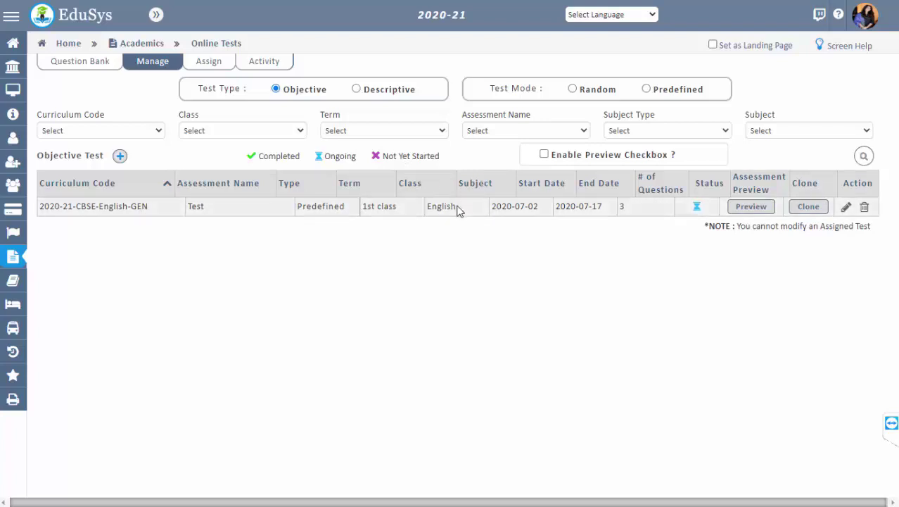
left_click(356, 89)
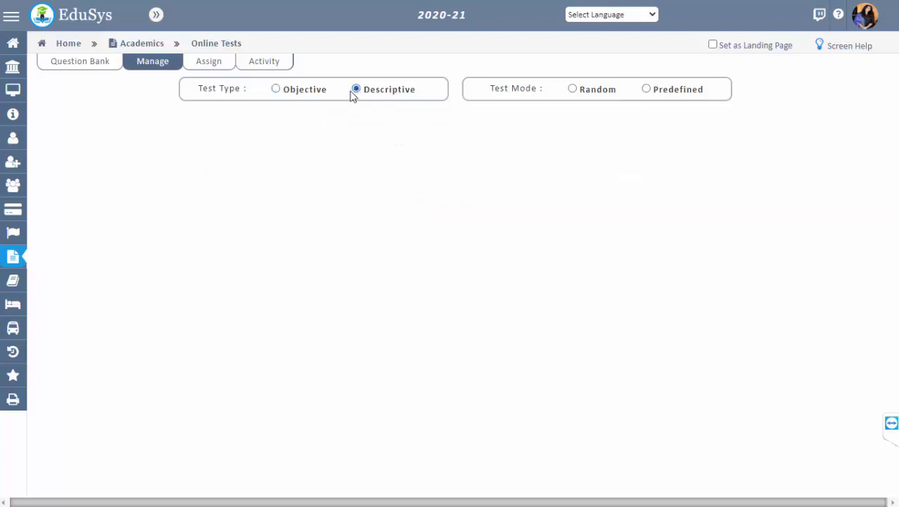
left_click(276, 89)
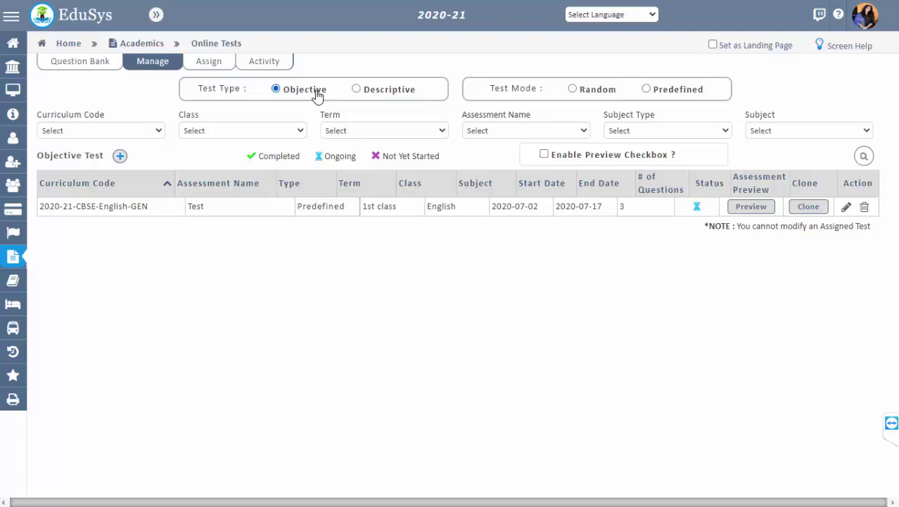
- Start a new objective test for curriculum 2020-21-CBSE-English-GEN, 1st class, subject type Curricular and subject Mathematics
left_click(121, 157)
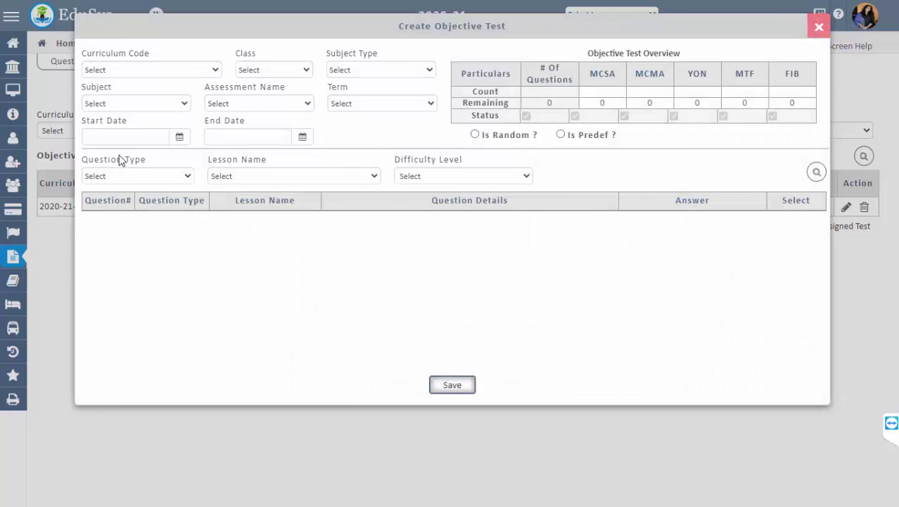
left_click(156, 71)
left_click(154, 111)
left_click(265, 70)
left_click(274, 111)
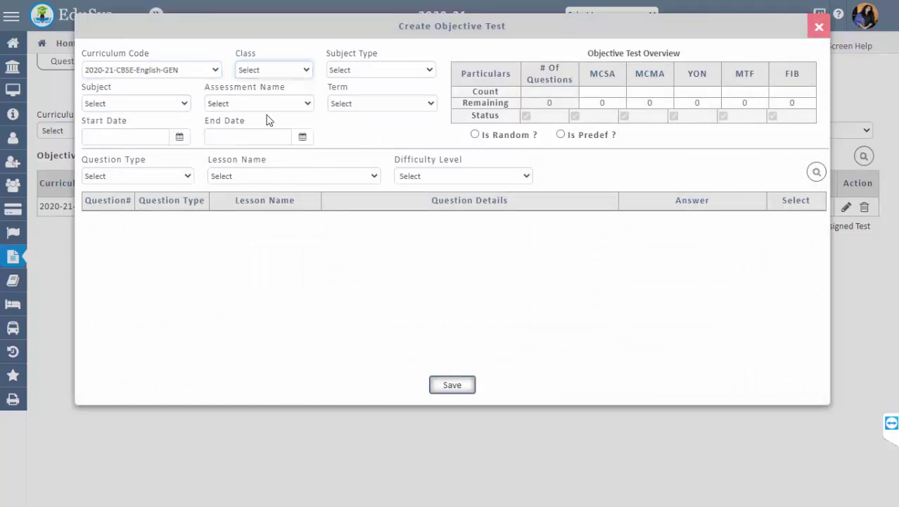
left_click(356, 70)
left_click(358, 111)
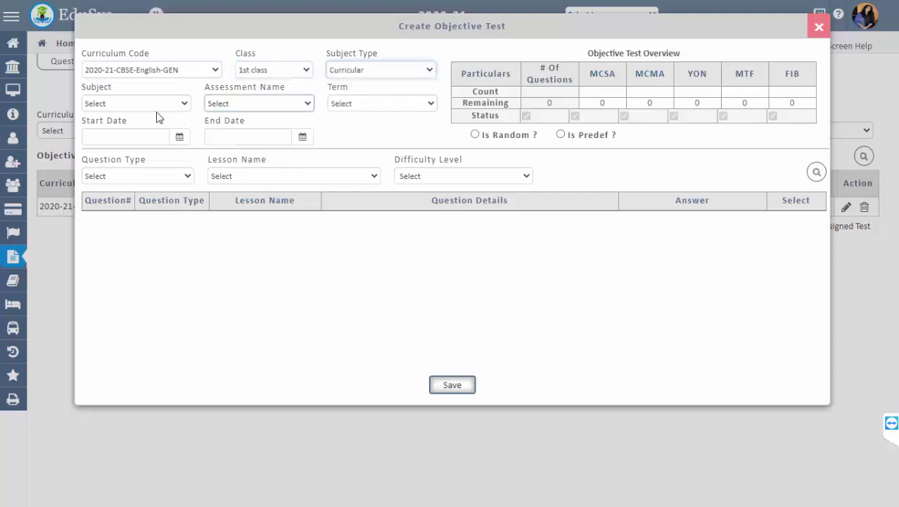
left_click(144, 104)
left_click(121, 186)
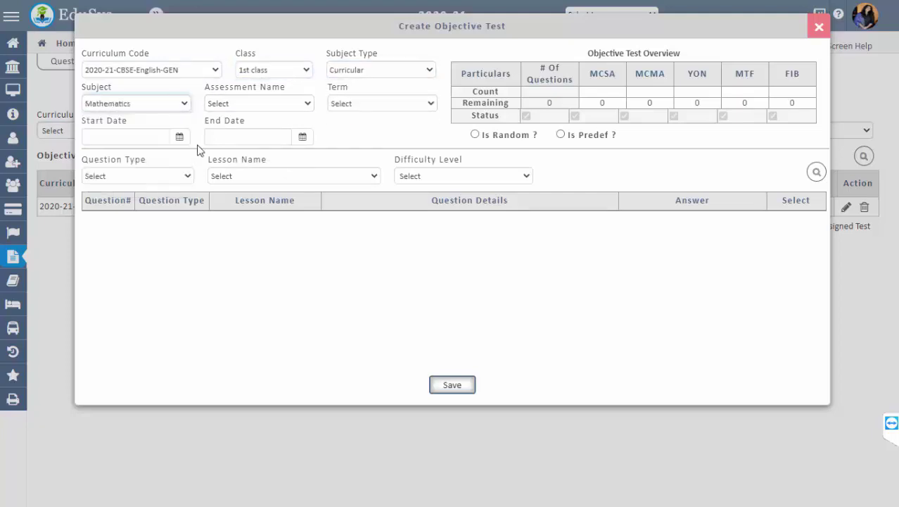
- Set the test's assessment name to GENERAL, its alias to "Testing" and its term to Term - I
left_click(264, 106)
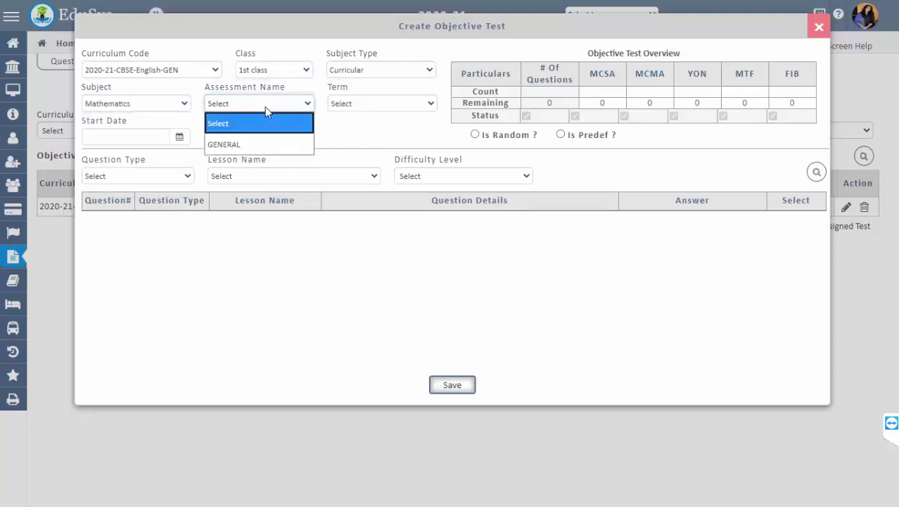
left_click(262, 145)
left_click(365, 102)
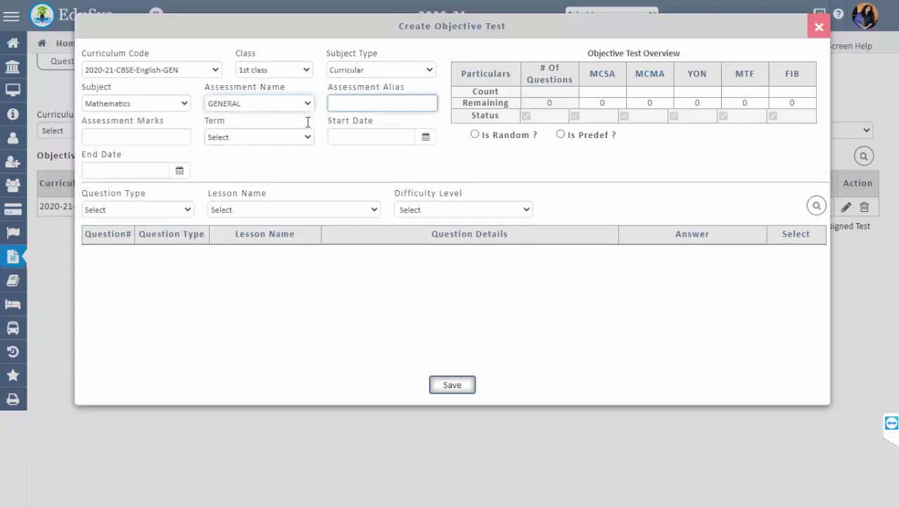
left_click(259, 138)
left_click(237, 177)
left_click(358, 104)
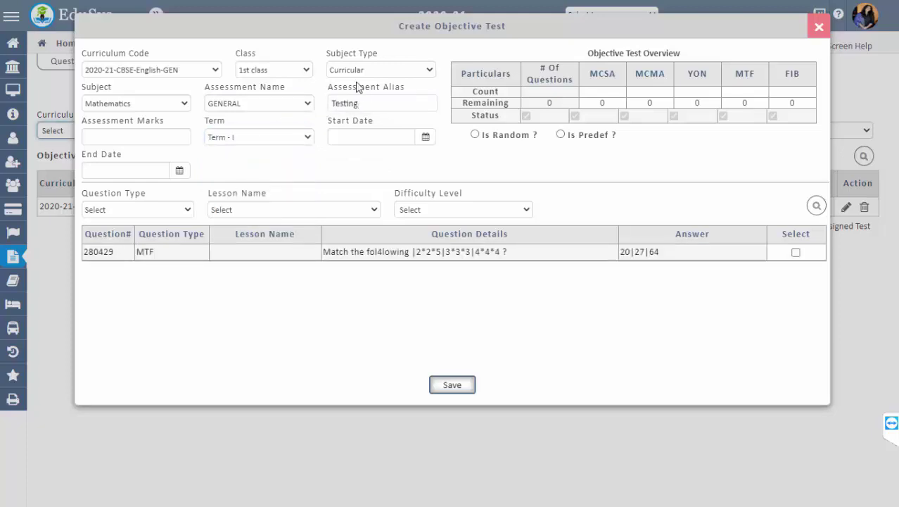
- Set the assessment marks to 10 and the test period from 2020-07-02 to 2020-07-10
left_click(127, 135)
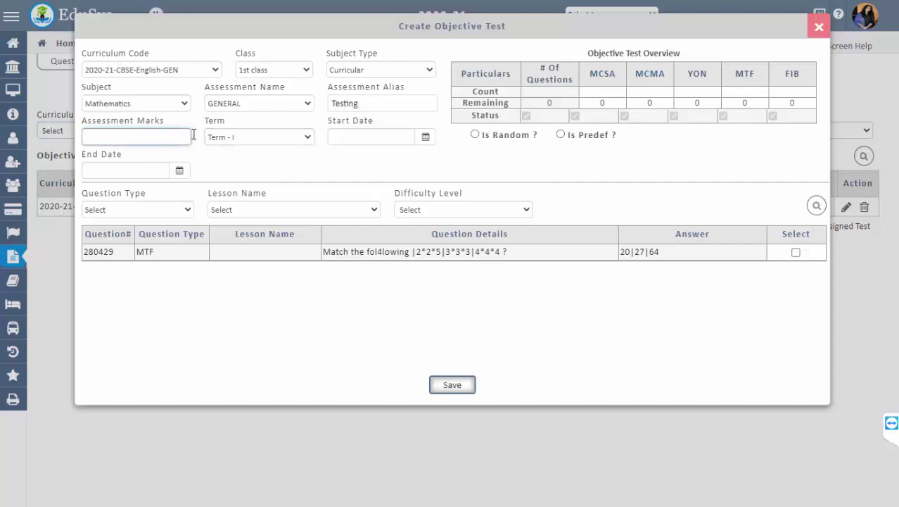
left_click(273, 107)
left_click(247, 145)
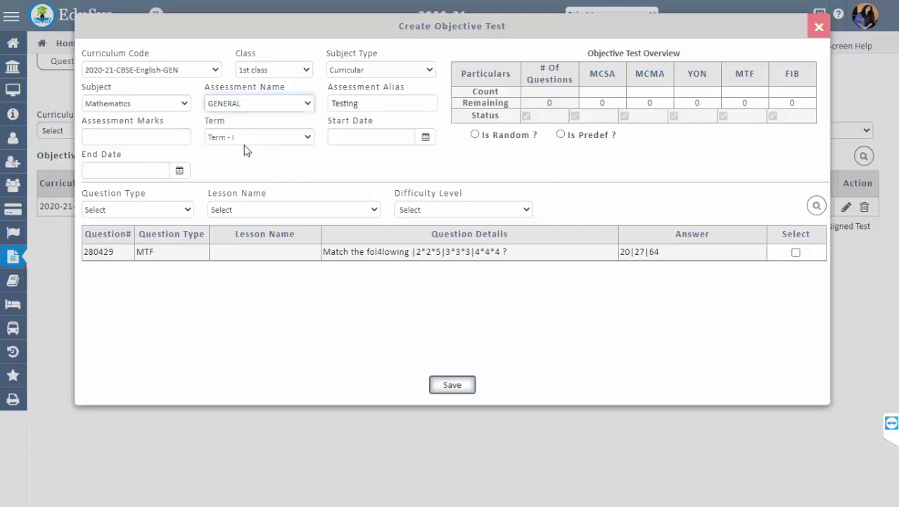
left_click(367, 103)
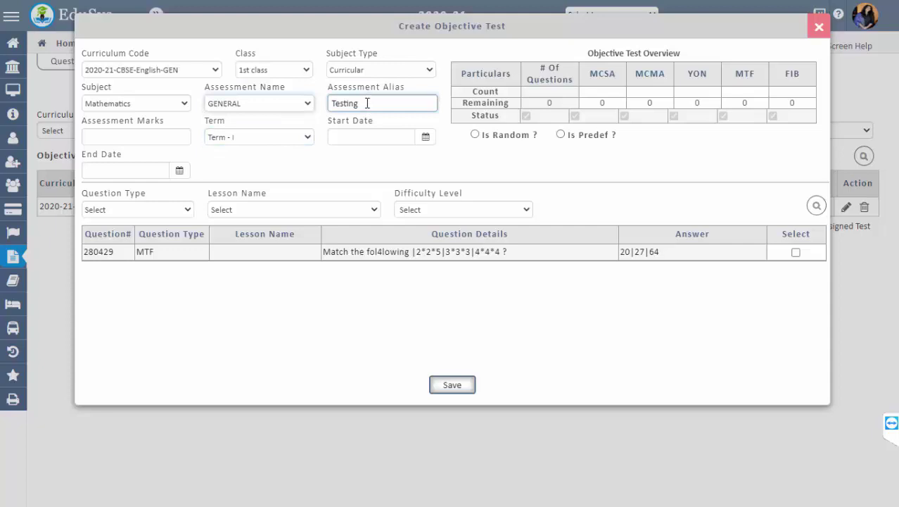
left_click(148, 138)
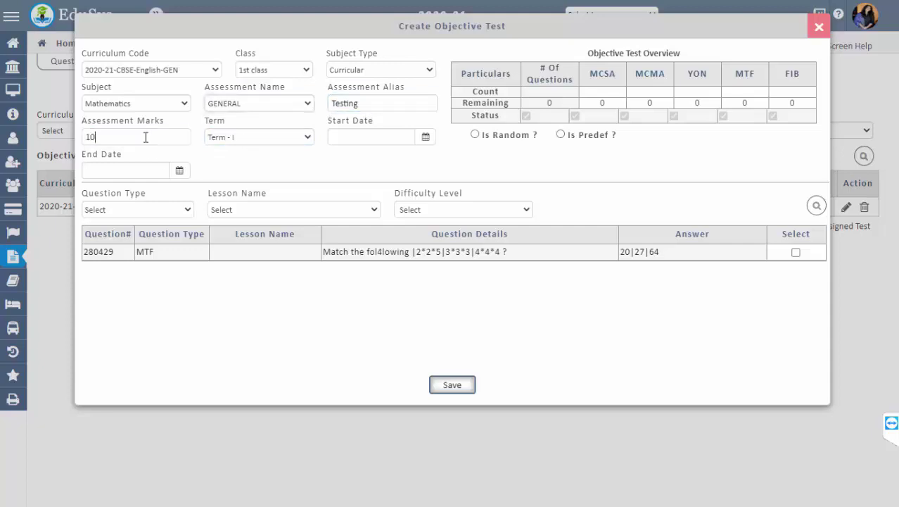
left_click(352, 139)
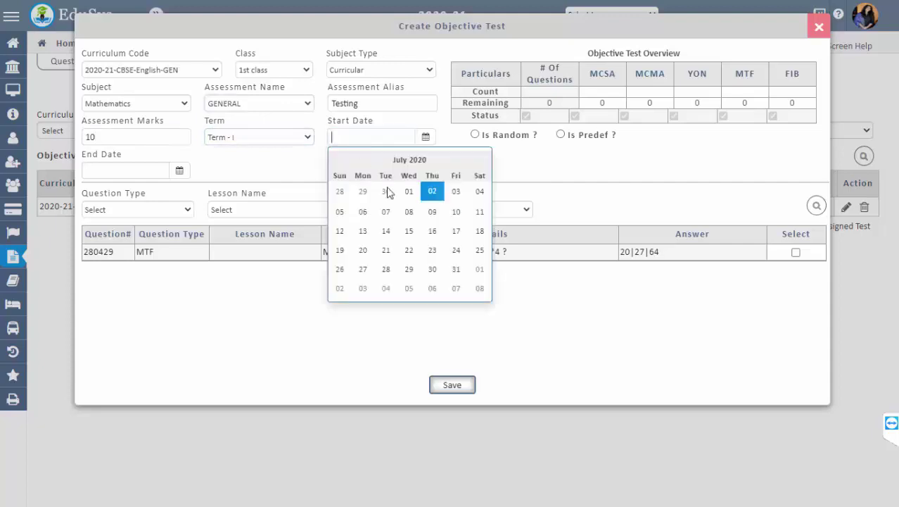
left_click(434, 191)
left_click(155, 169)
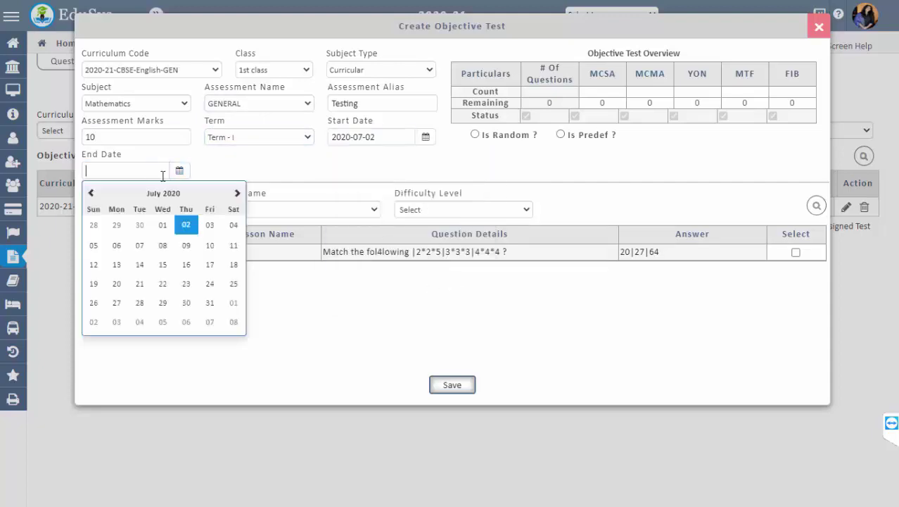
left_click(220, 244)
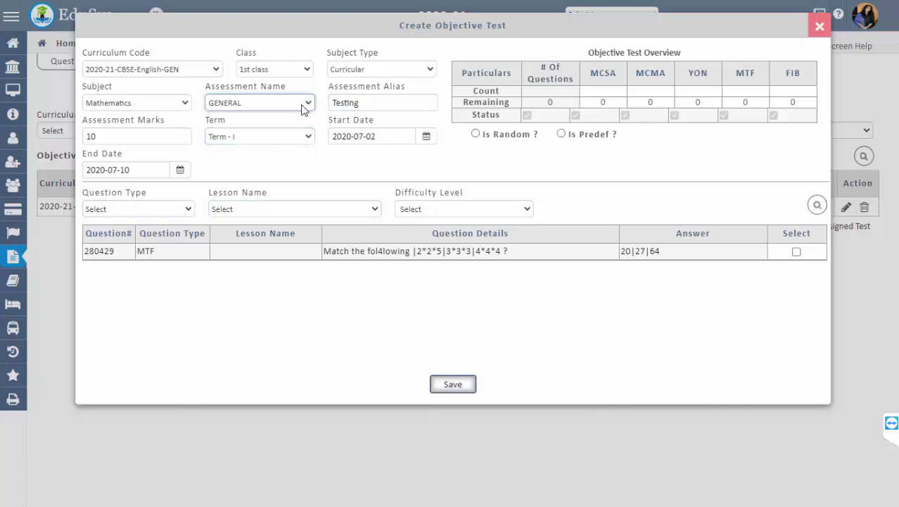
- Mark the Mathematics test as predefined with the MTF question selected, and switch the test to random questions
left_click(143, 109)
left_click(143, 109)
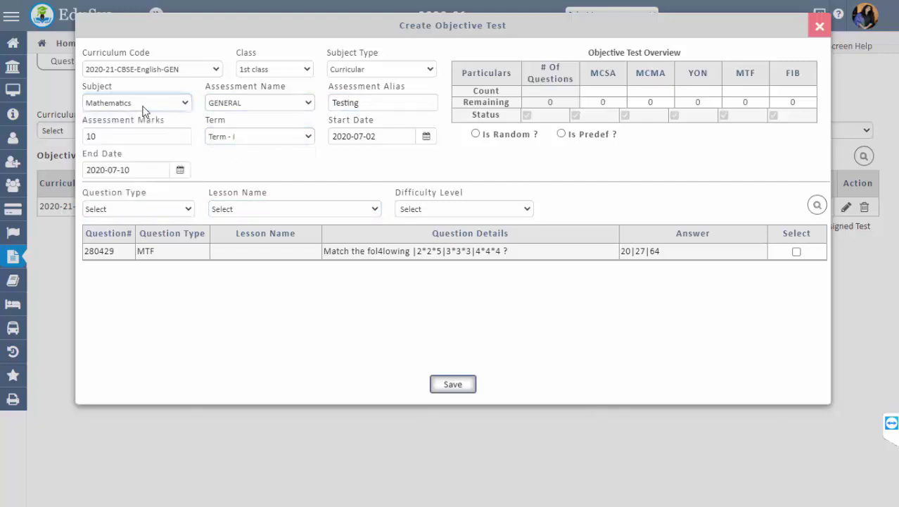
left_click(287, 159)
left_click(561, 135)
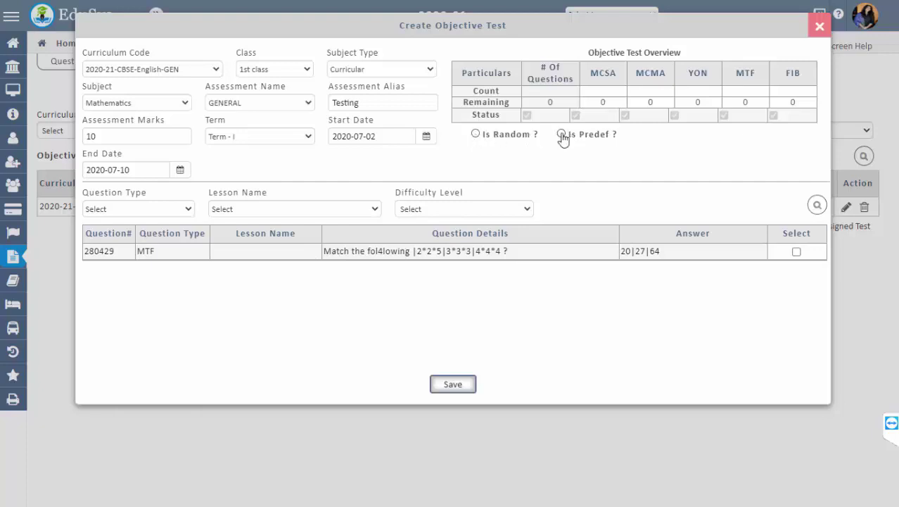
left_click(797, 251)
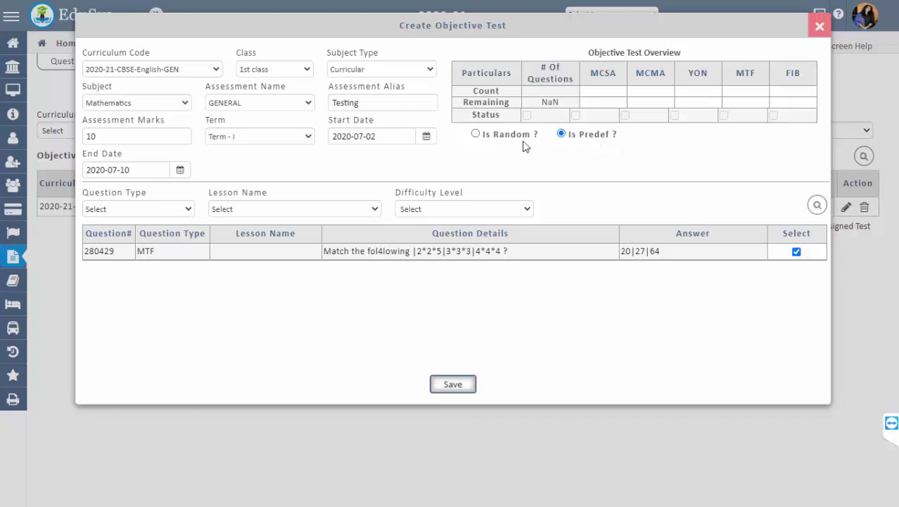
left_click(477, 134)
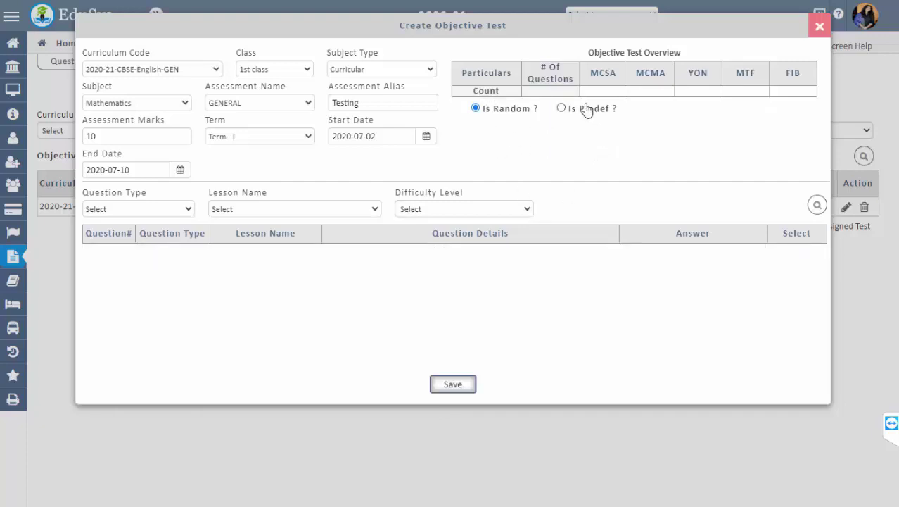
- Make the test random and set its question counts to 1 MTF and 0 for MCSA, MCMA, YON and FIB
left_click(561, 108)
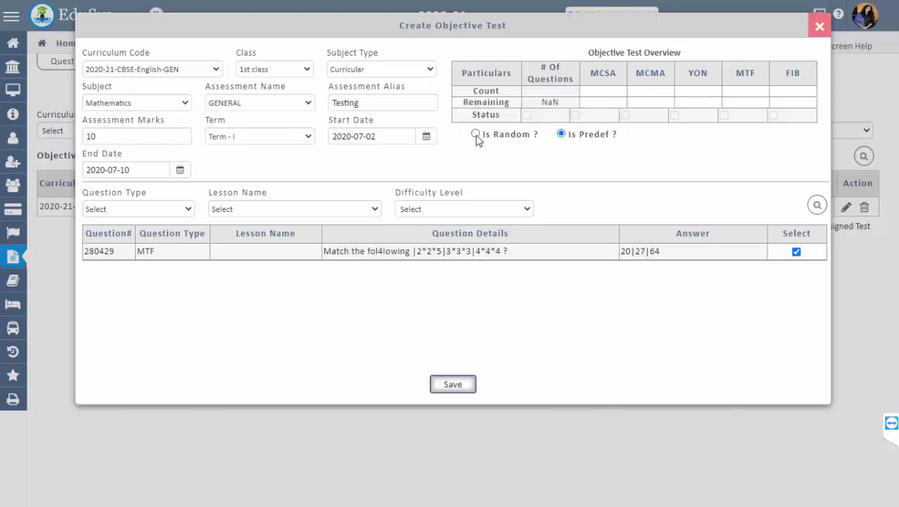
left_click(476, 134)
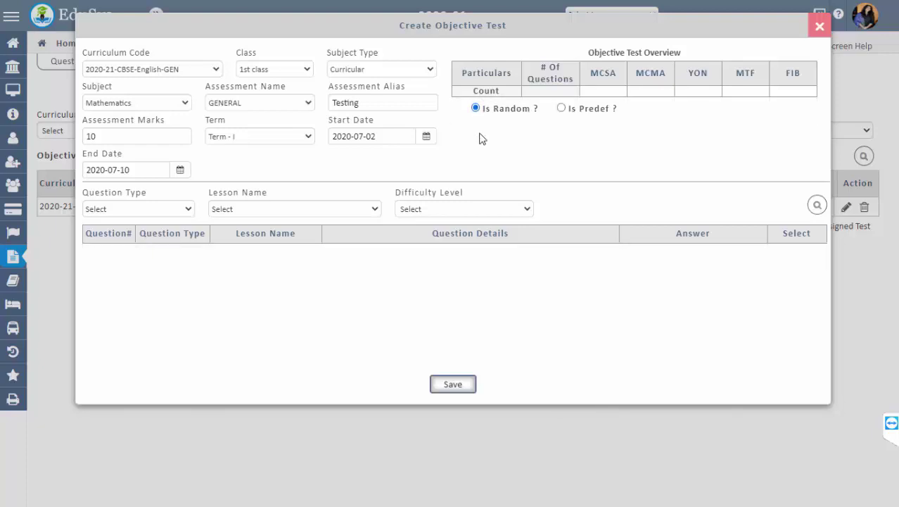
left_click(593, 90)
type("0")
left_click(644, 92)
type("0")
left_click(690, 90)
type("0")
left_click(730, 91)
type("1")
left_click(782, 92)
type("0")
left_click_drag(737, 94, 721, 92)
type("1")
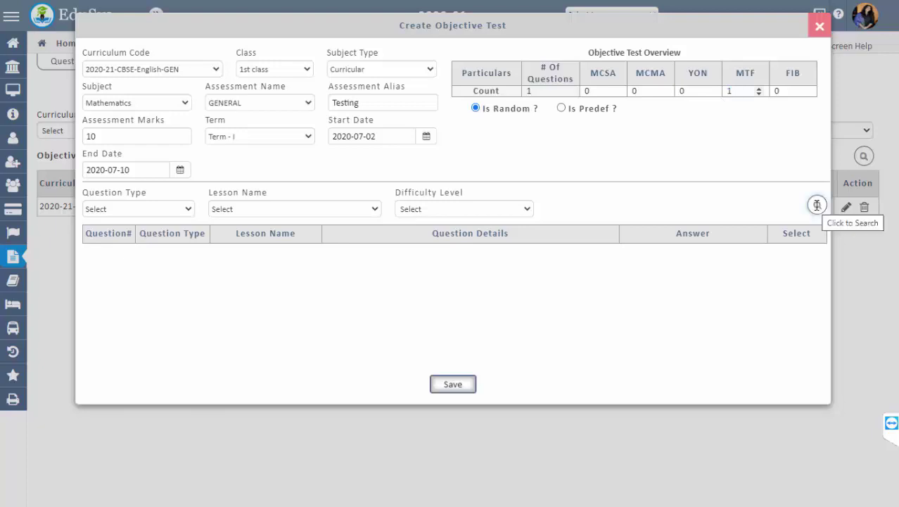
- Save the random Mathematics test with the question type, lesson and difficulty filters left unset, and close the creation form
left_click(138, 210)
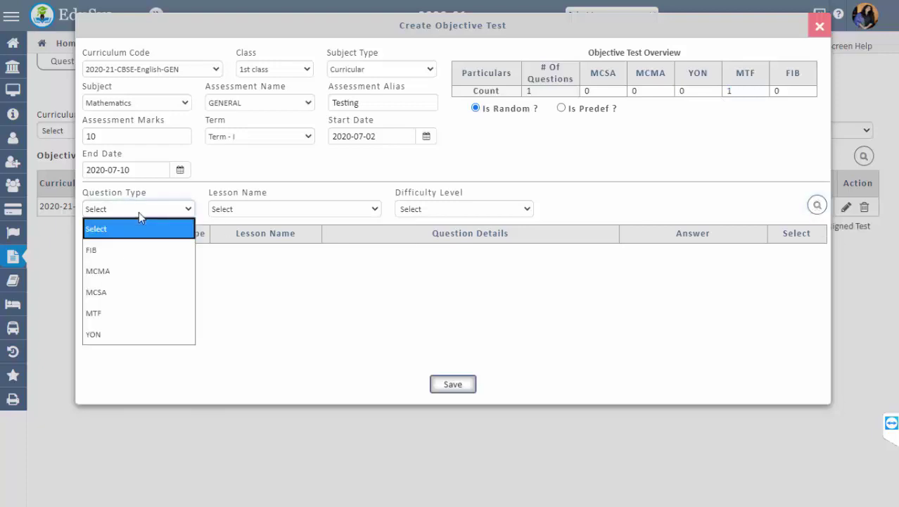
left_click(240, 209)
left_click(496, 209)
left_click(601, 198)
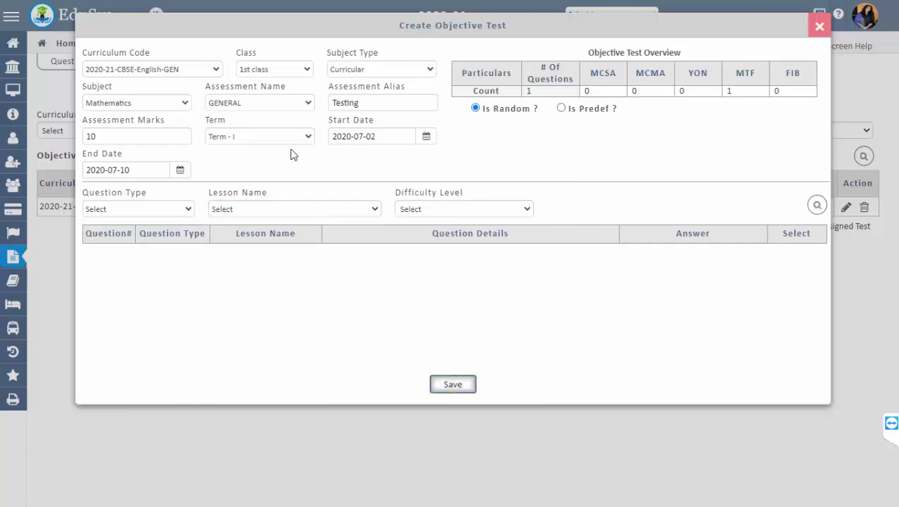
left_click(454, 386)
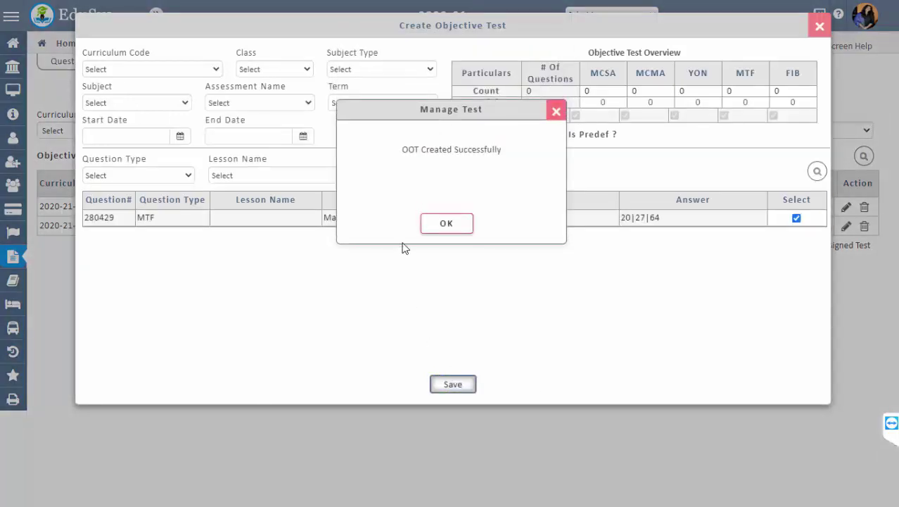
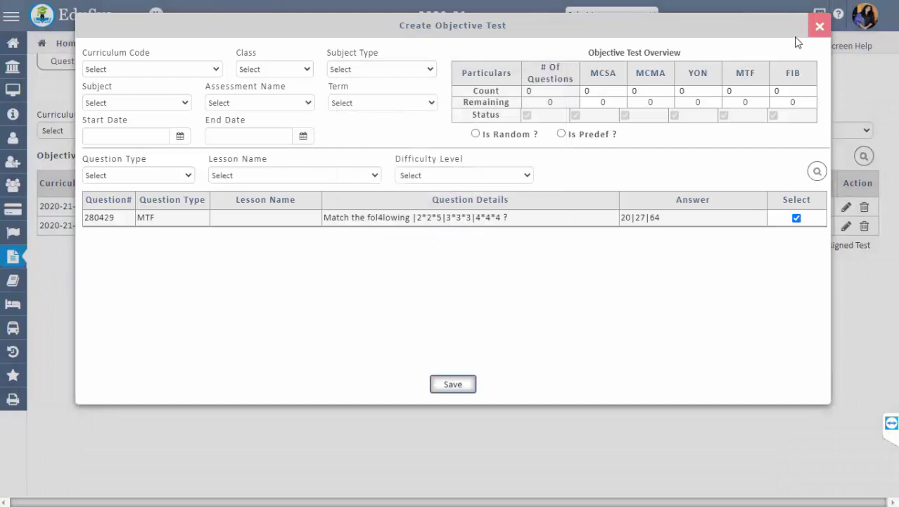
left_click(819, 26)
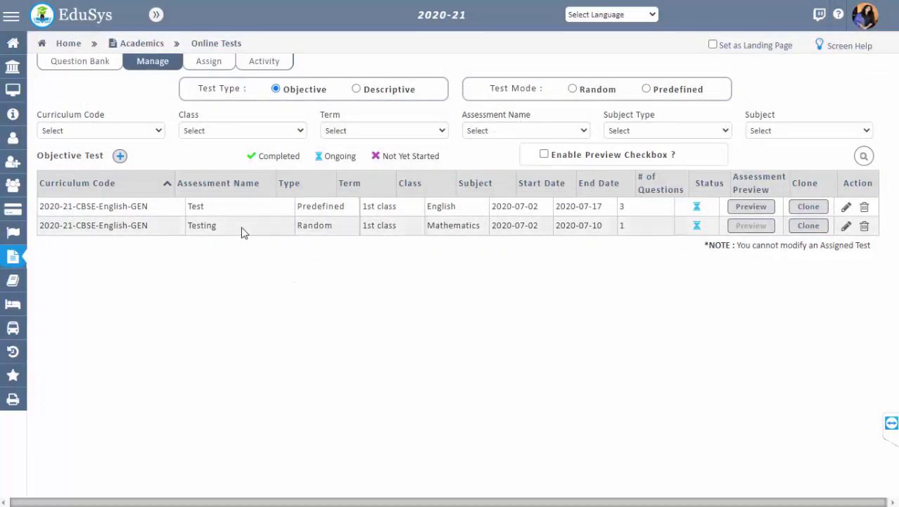
- Switch to descriptive tests, examine the fields of the blank creation form and close it without saving
left_click(357, 89)
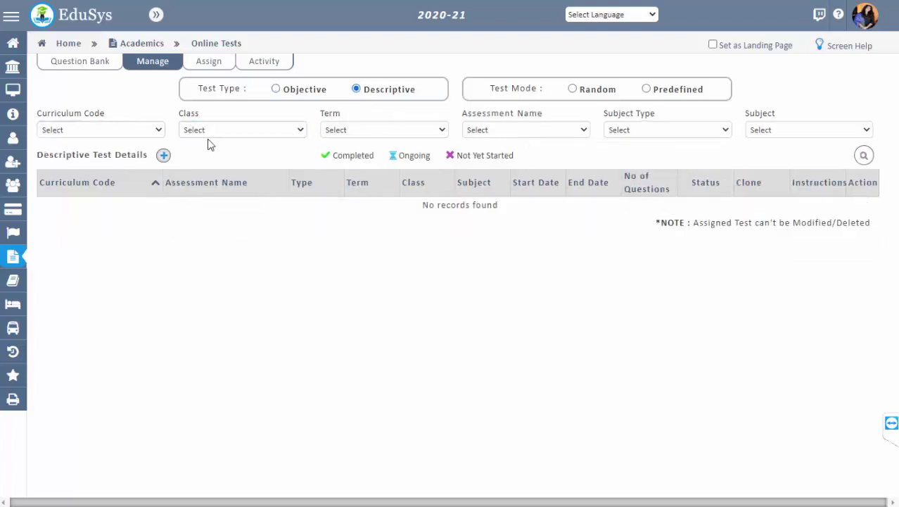
left_click(164, 156)
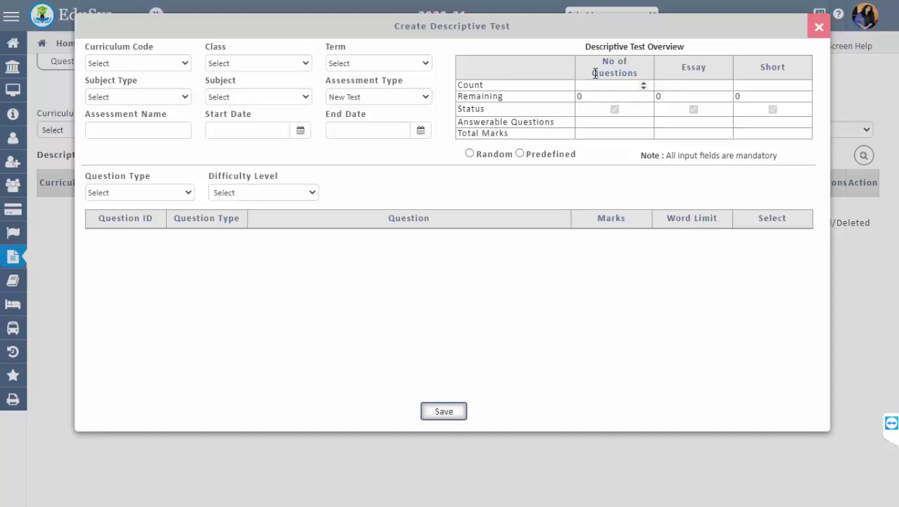
type("0")
left_click_drag(591, 84, 579, 84)
left_click(584, 130)
left_click(818, 29)
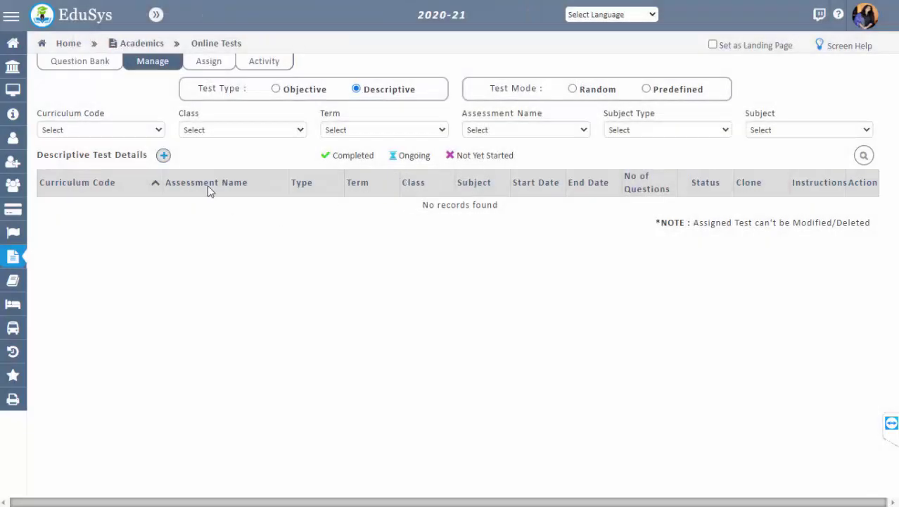
- Return to the objective tests and preview the questions of the predefined English test
left_click(276, 91)
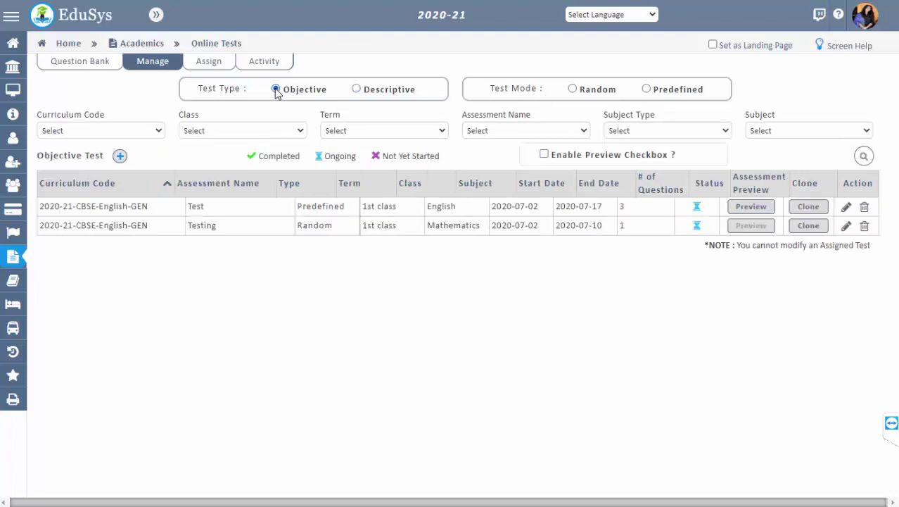
left_click(752, 208)
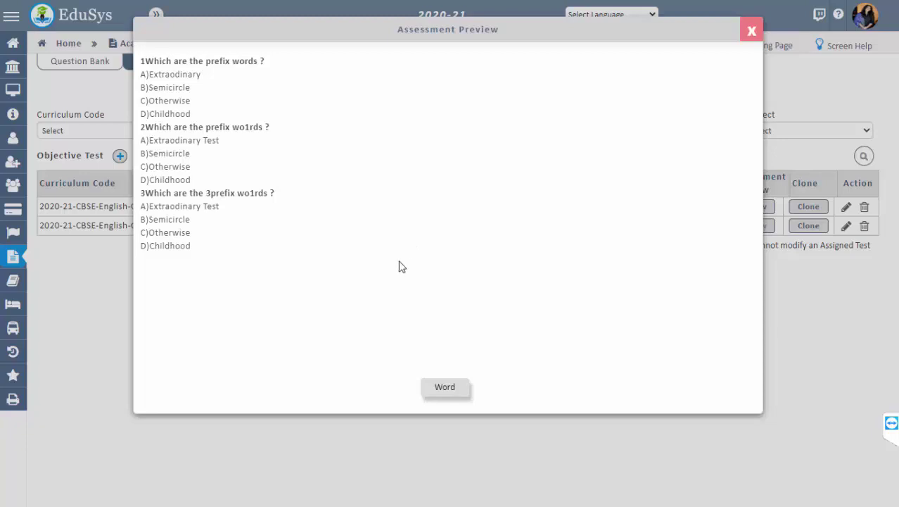
left_click(749, 34)
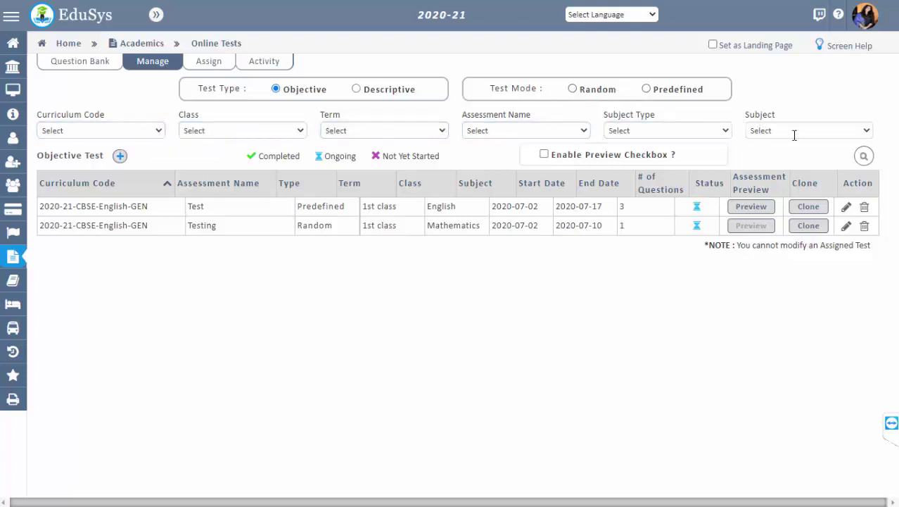
left_click(863, 156)
key("BackSpace")
key("BackSpace")
key("BackSpace")
key("BackSpace")
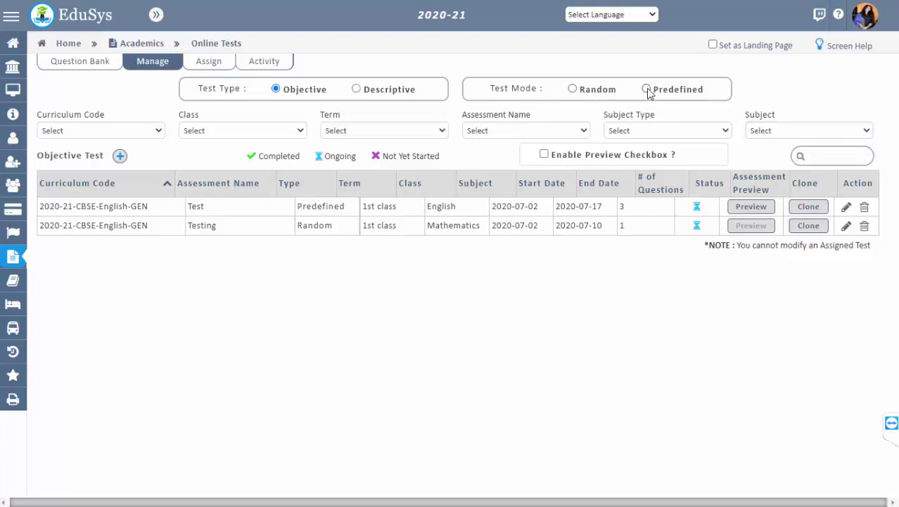
- Examine the forms for assigning objective and descriptive tests to a section
left_click(209, 63)
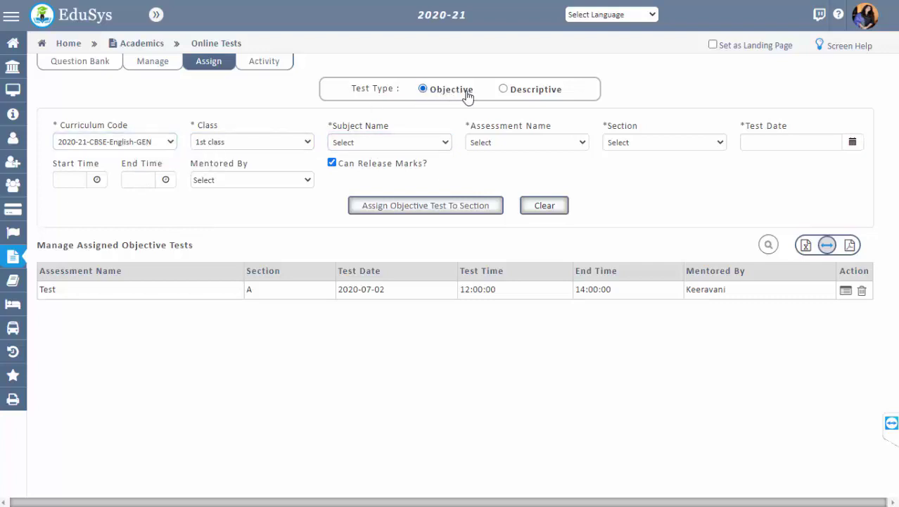
left_click(504, 90)
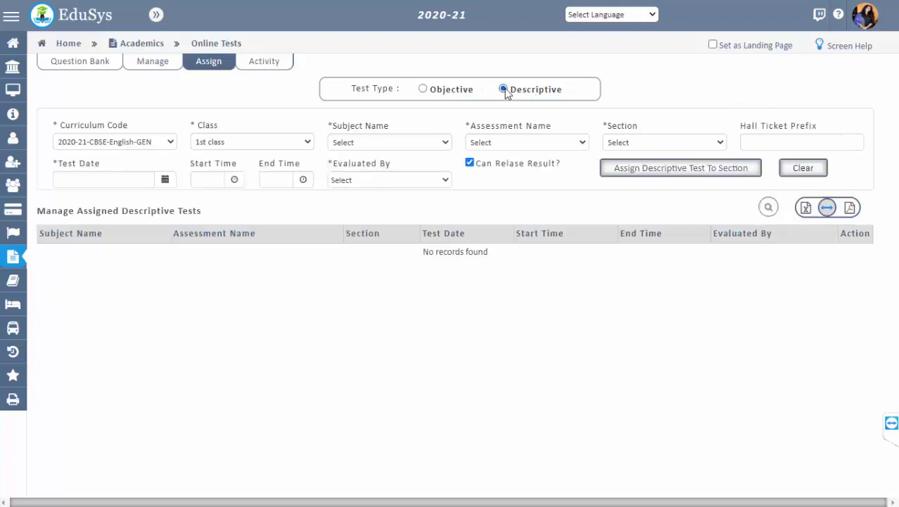
left_click(423, 89)
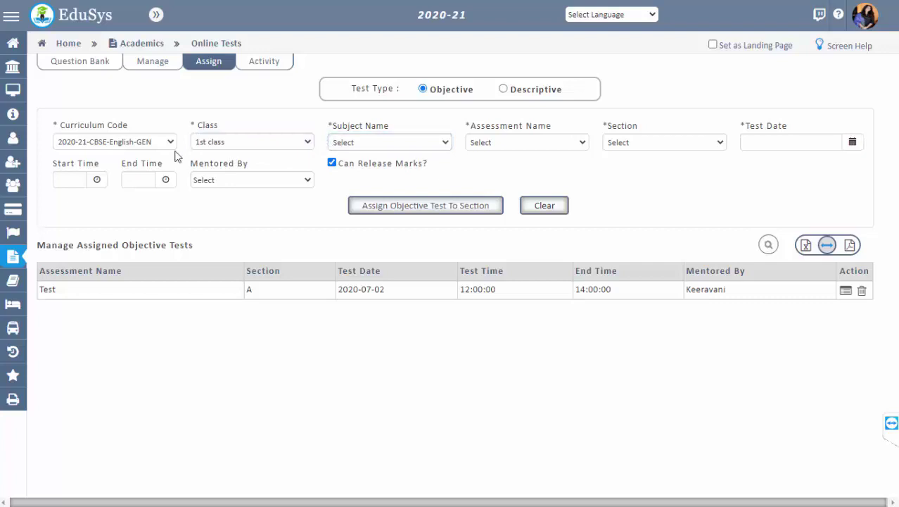
- Prepare the Mathematics test "Testing" for assignment to section A with test date 2020-07-02
left_click(371, 143)
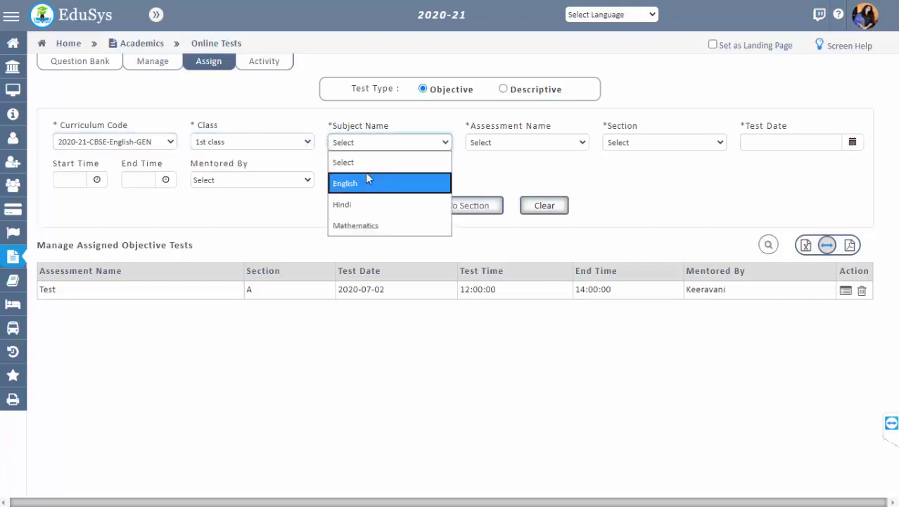
left_click(355, 225)
left_click(501, 142)
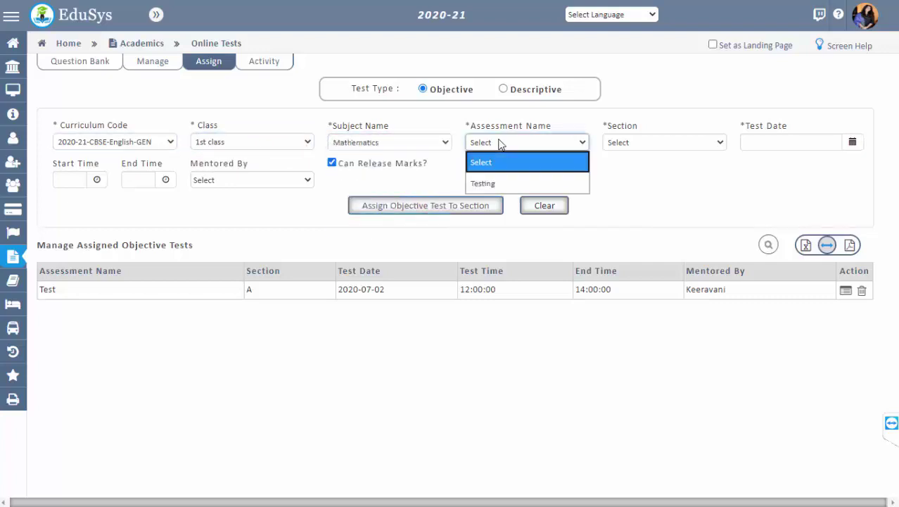
left_click(501, 186)
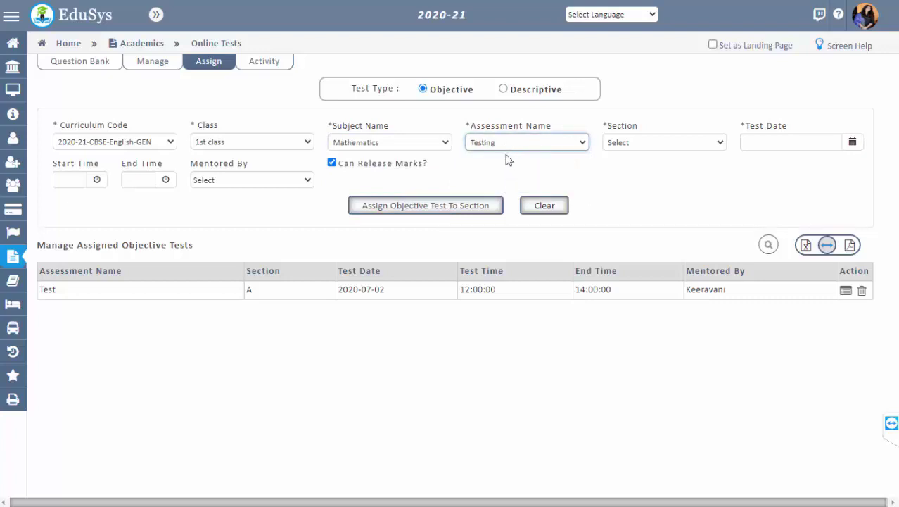
left_click(649, 142)
left_click(641, 183)
left_click(752, 141)
left_click(845, 196)
- Set the test assignment's start time to 15:00 and end time to 16:00, and choose the mentor
left_click(69, 181)
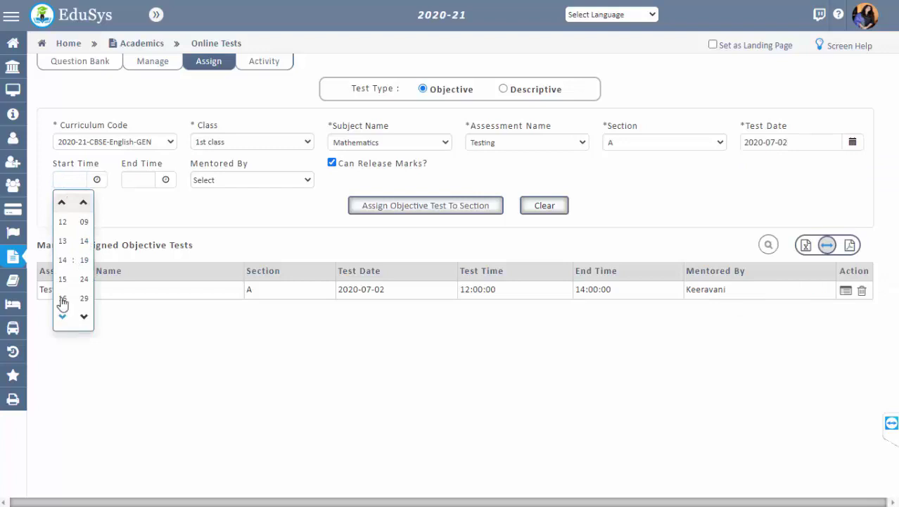
left_click(64, 280)
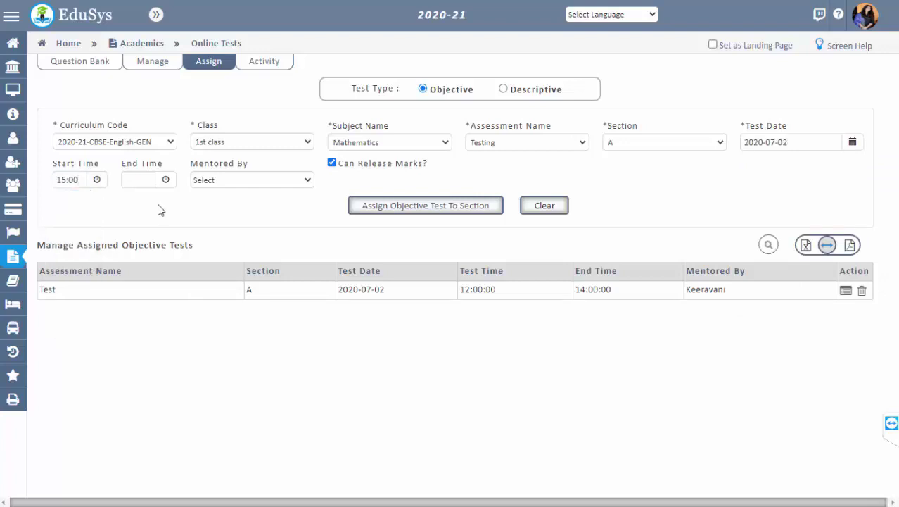
left_click(133, 181)
left_click(131, 297)
left_click(227, 185)
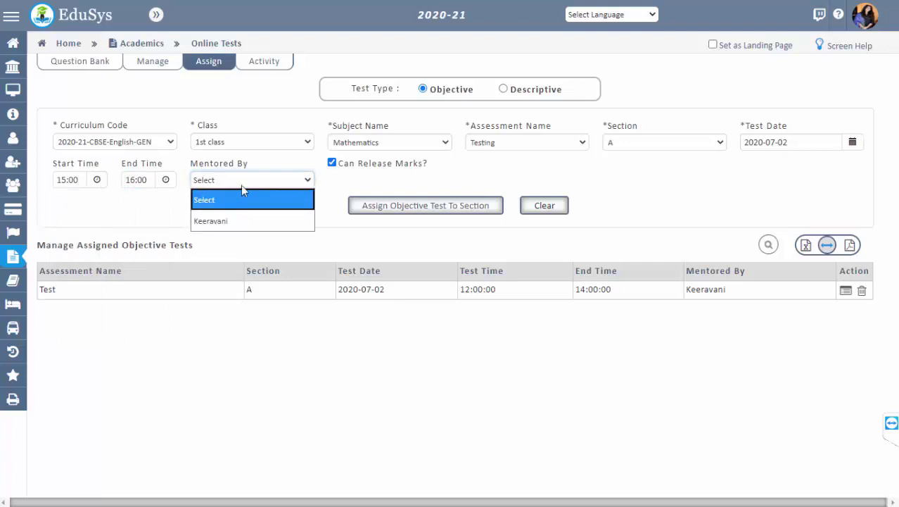
left_click(226, 221)
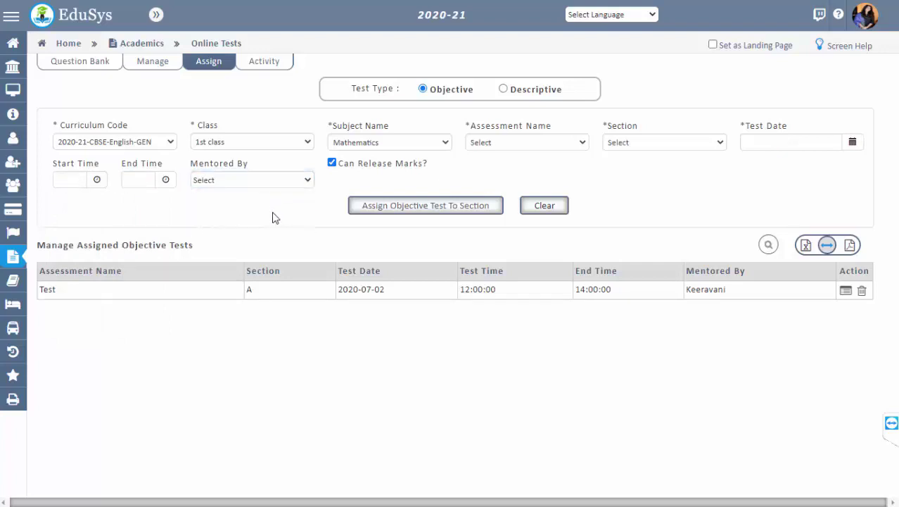
- View the student assignments and marks release settings of the assigned English test "Test"
left_click(334, 165)
left_click(845, 290)
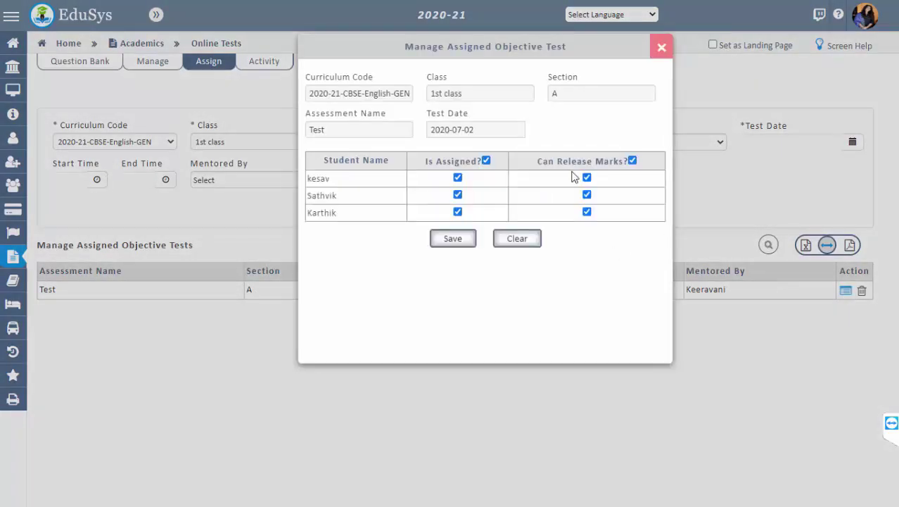
left_click(660, 52)
left_click(332, 162)
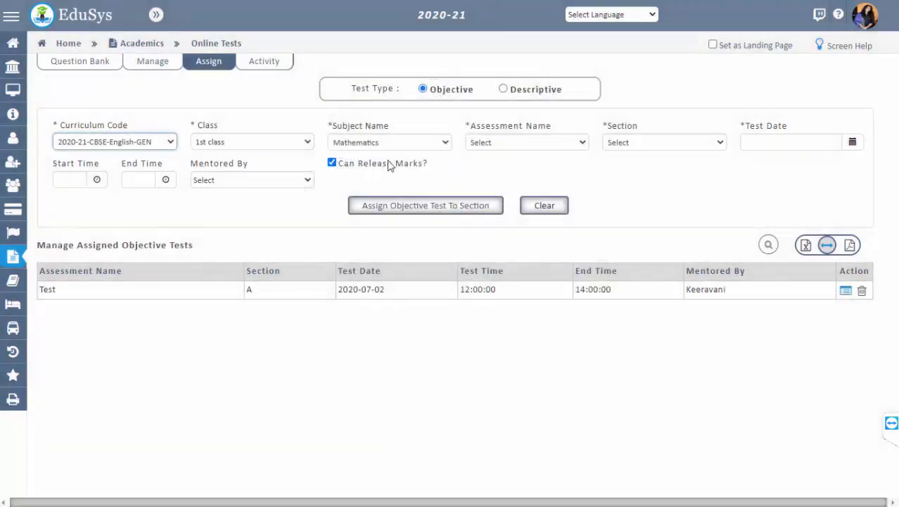
left_click(333, 163)
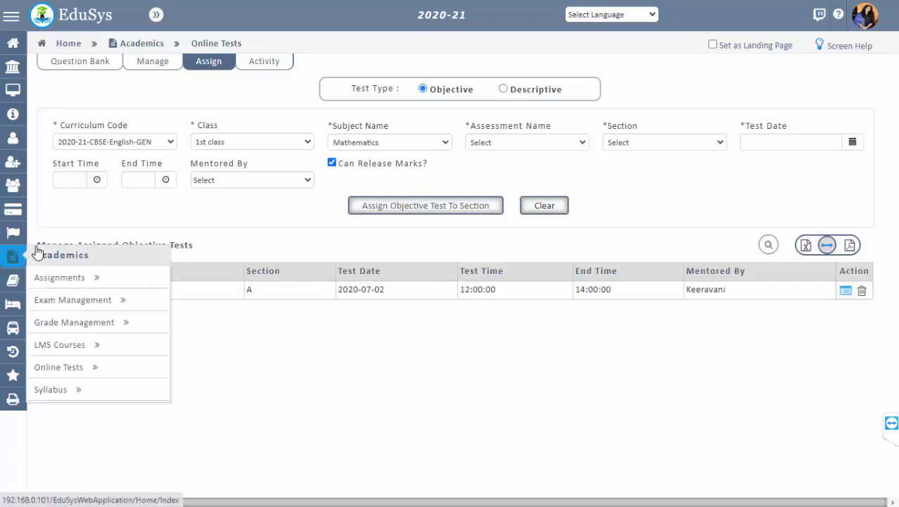
left_click_drag(194, 246, 74, 245)
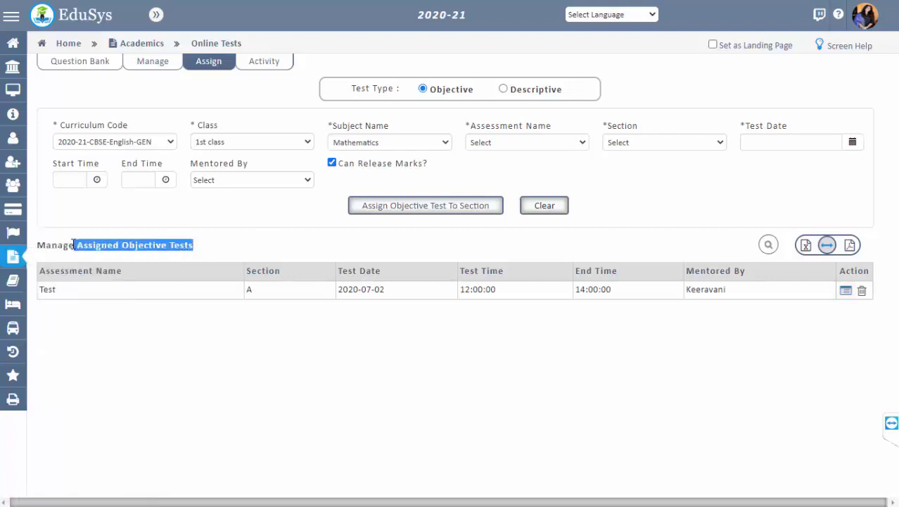
left_click(240, 251)
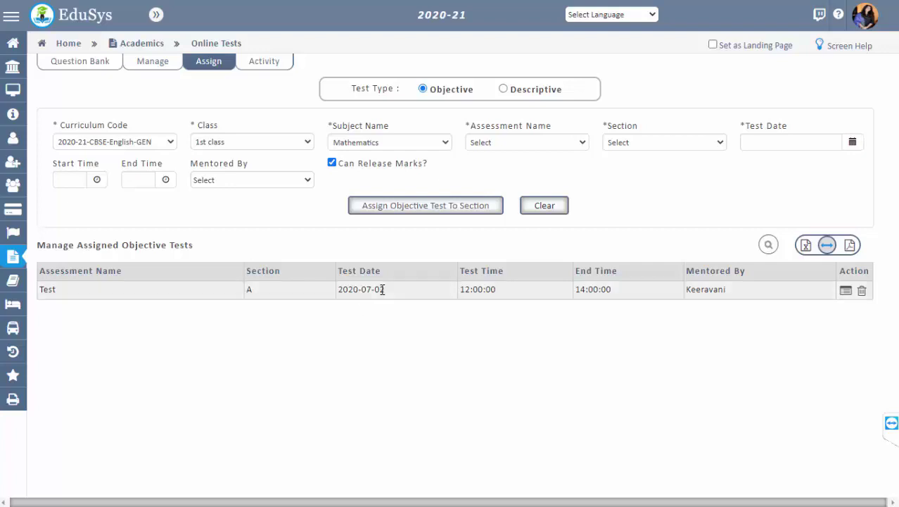
- Try unassigning the second student from "Test" and withholding marks release for the first two students, and close the dialog without saving
left_click(846, 292)
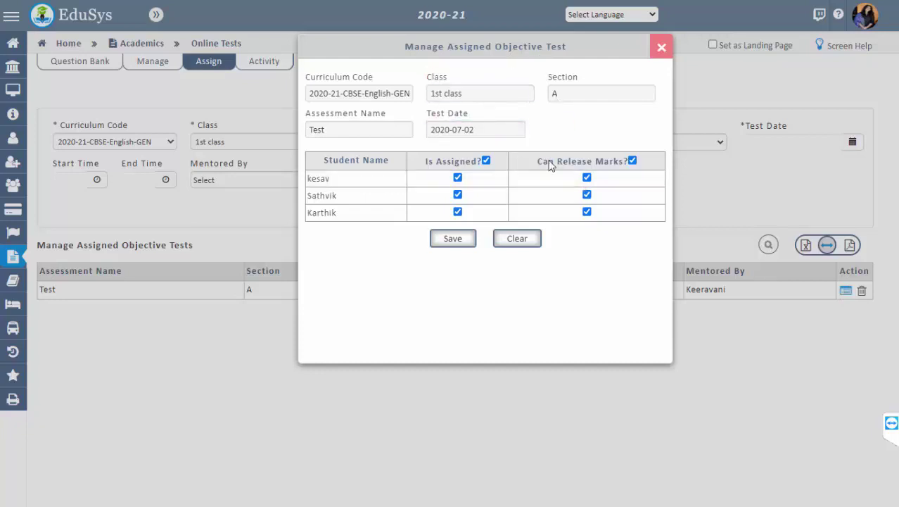
left_click(458, 179)
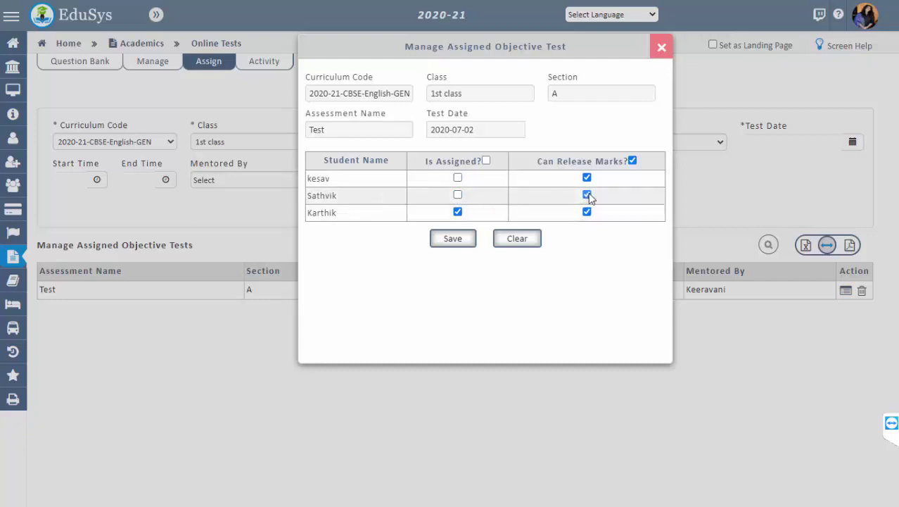
left_click(589, 195)
left_click(587, 178)
left_click(458, 178)
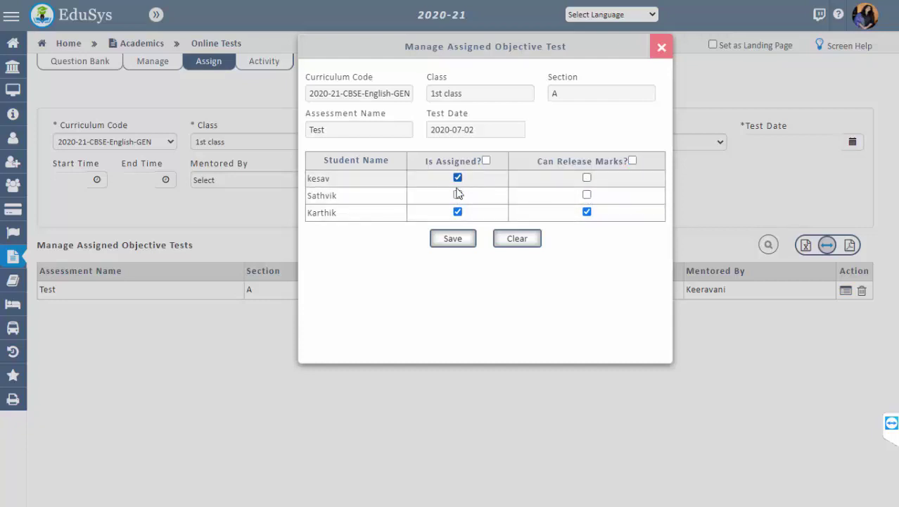
left_click(457, 194)
left_click(458, 194)
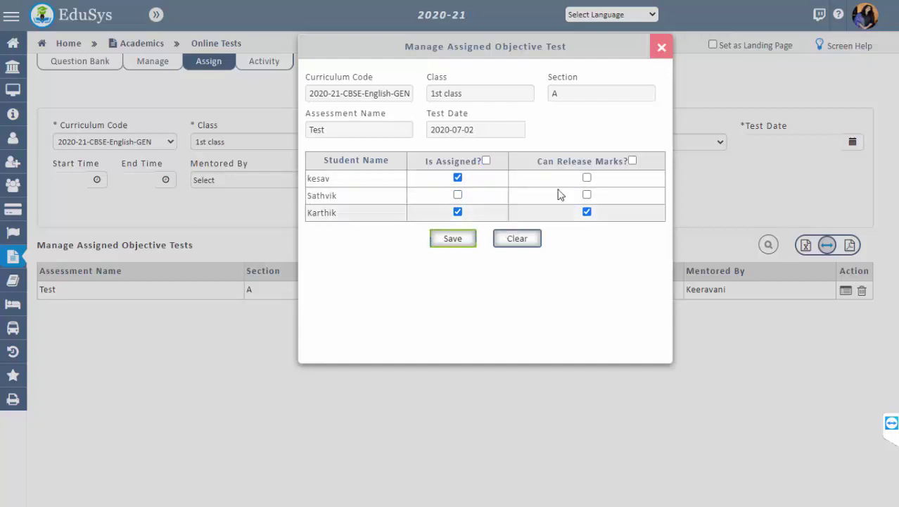
left_click(662, 54)
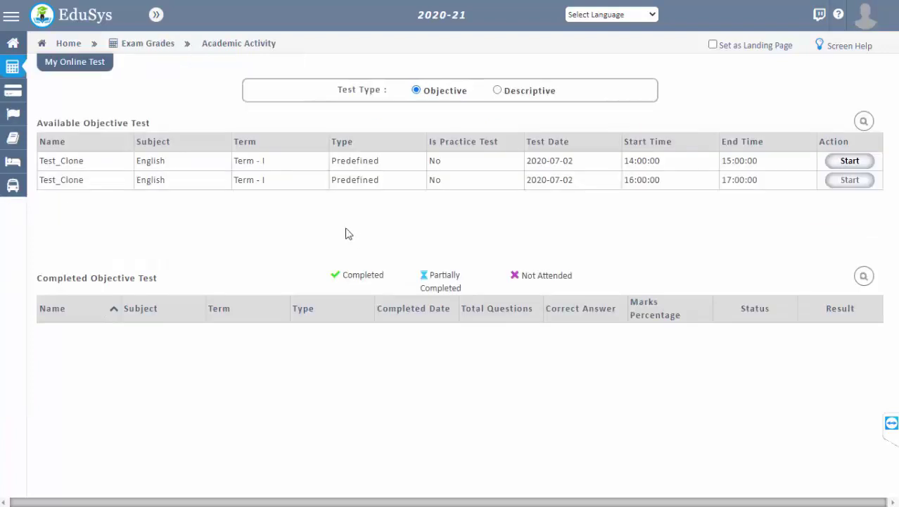
- Go to the student portal's home page and check which account is signed in
mouse_move(14, 66)
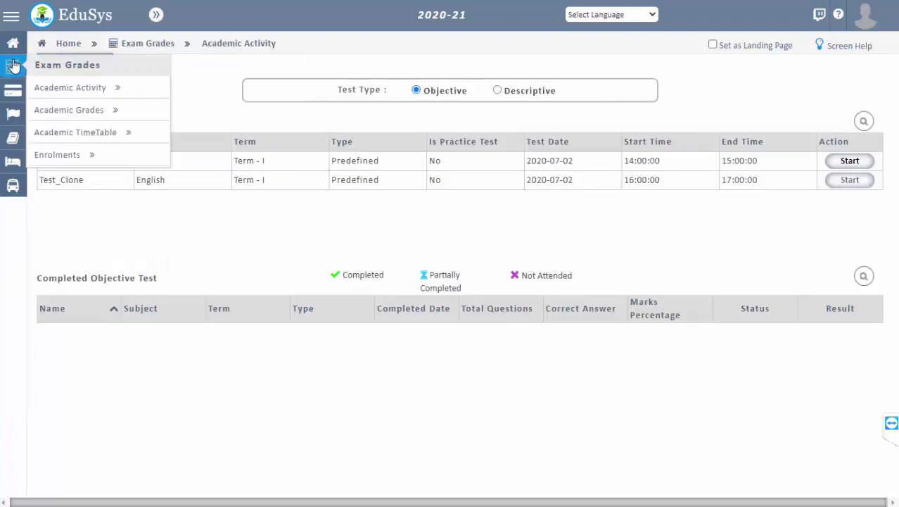
mouse_move(13, 42)
mouse_move(165, 64)
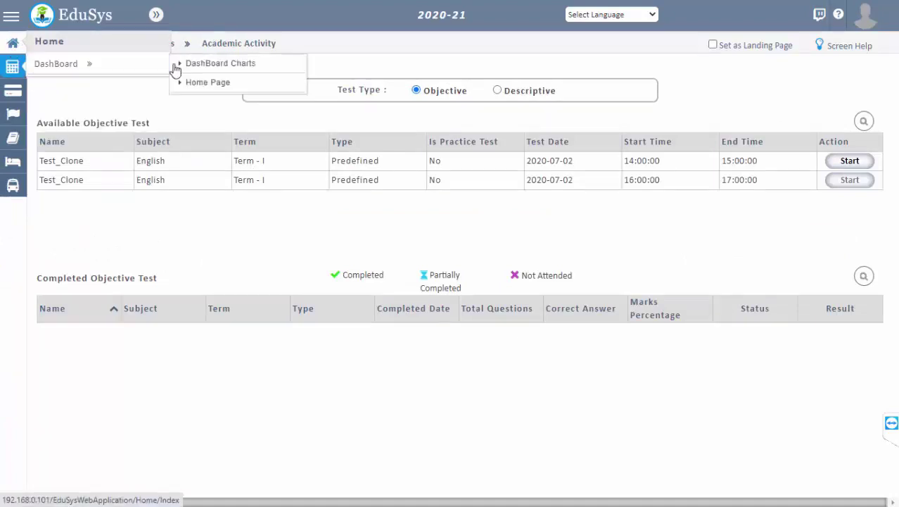
left_click(198, 85)
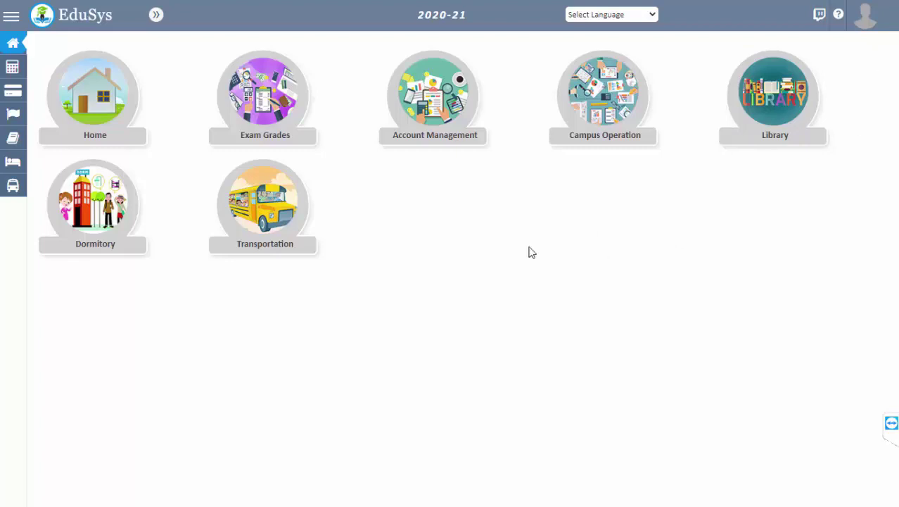
left_click(860, 28)
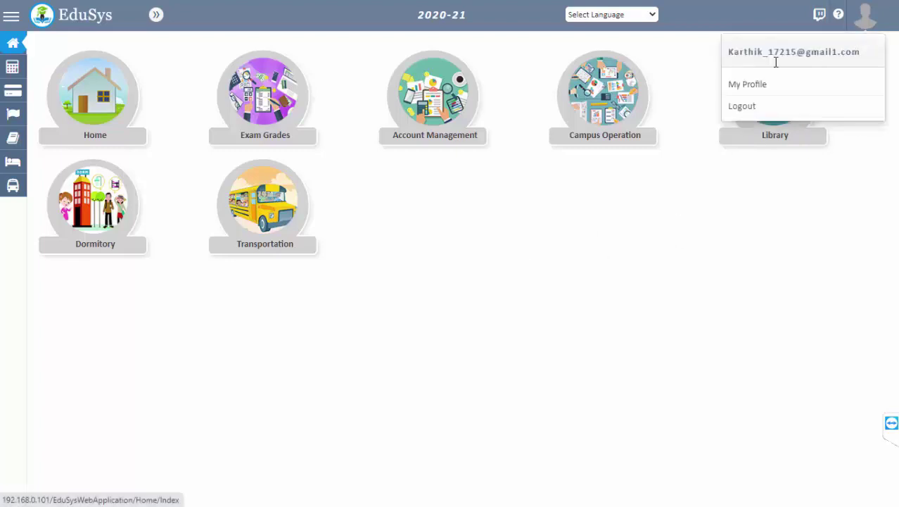
left_click(866, 29)
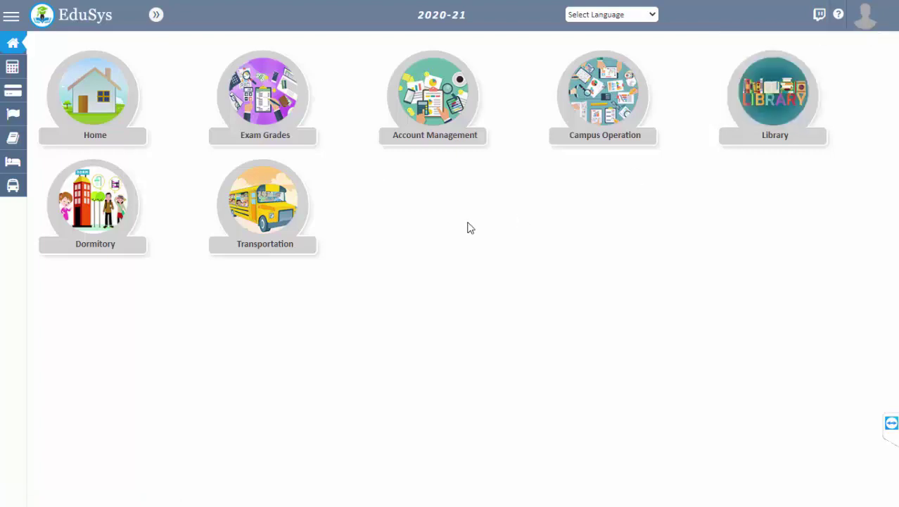
- From Academic Activity under Exam Grades, start the 14:00 English objective test "Test_Clone", continue past the instructions, and close the test
left_click(266, 110)
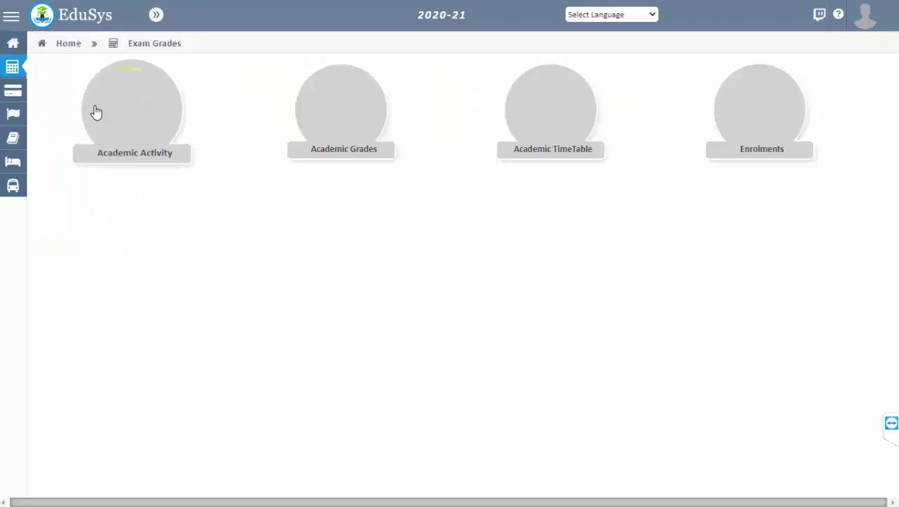
left_click(137, 117)
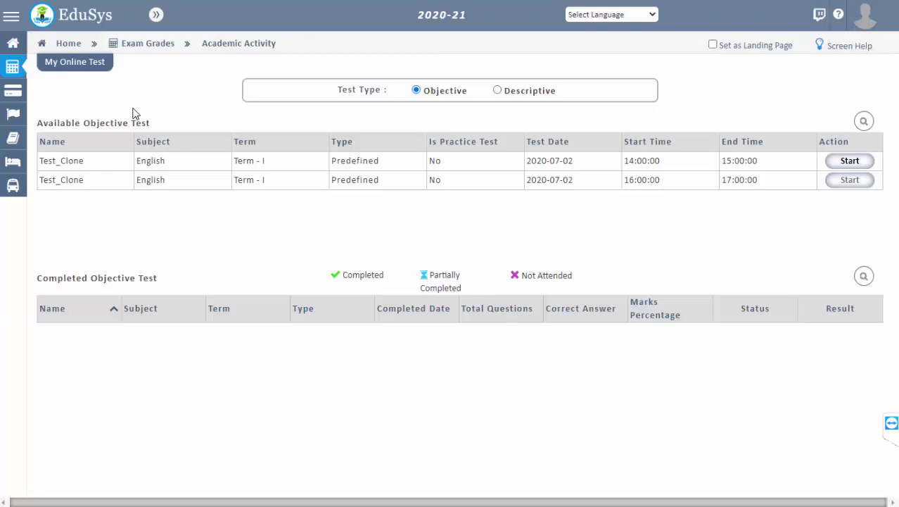
left_click(849, 161)
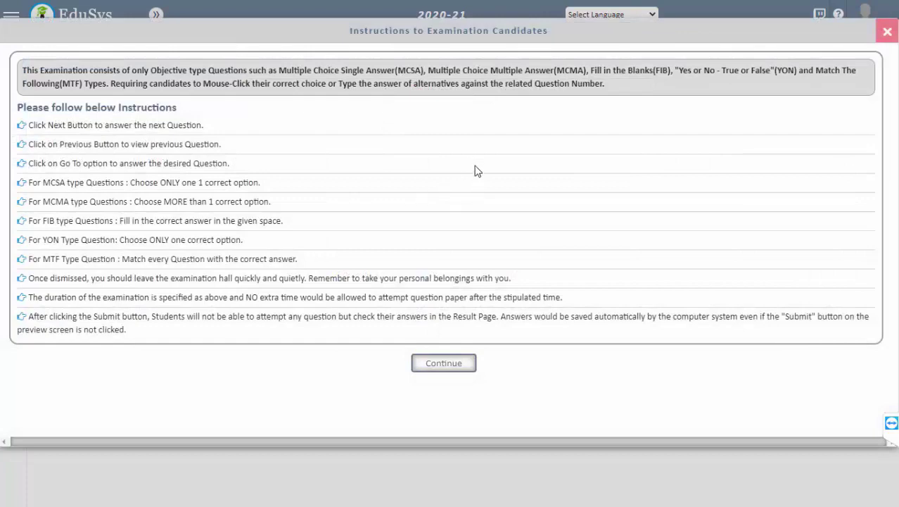
left_click(449, 372)
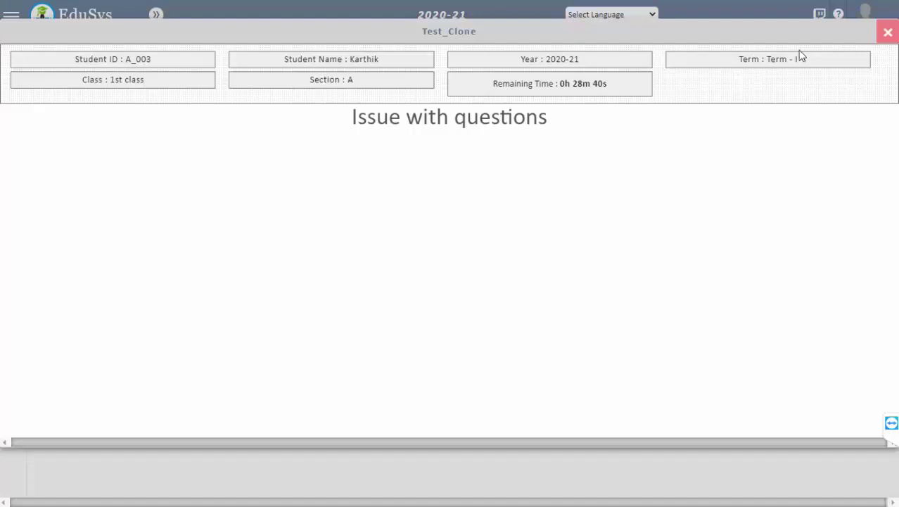
left_click(888, 33)
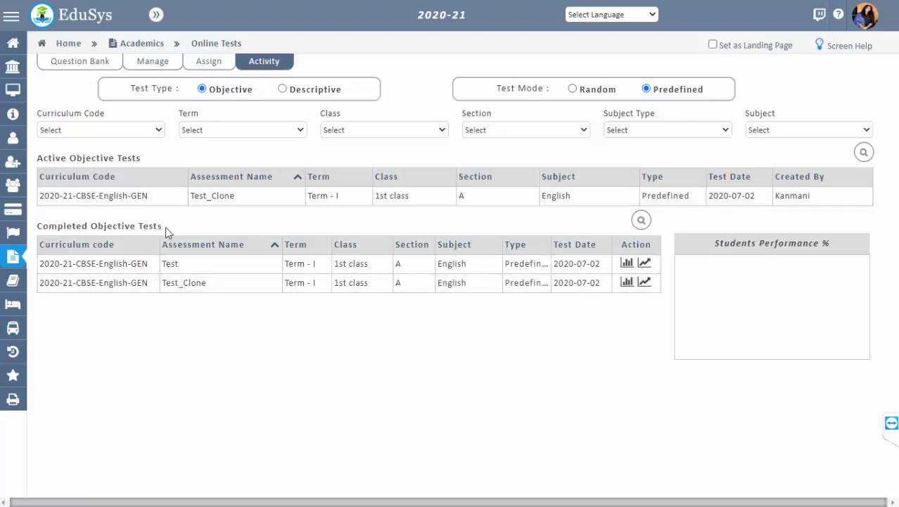
- Review the test activity lists for completed objective tests and descriptive tests, ending on the Objective type
left_click_drag(168, 229, 83, 225)
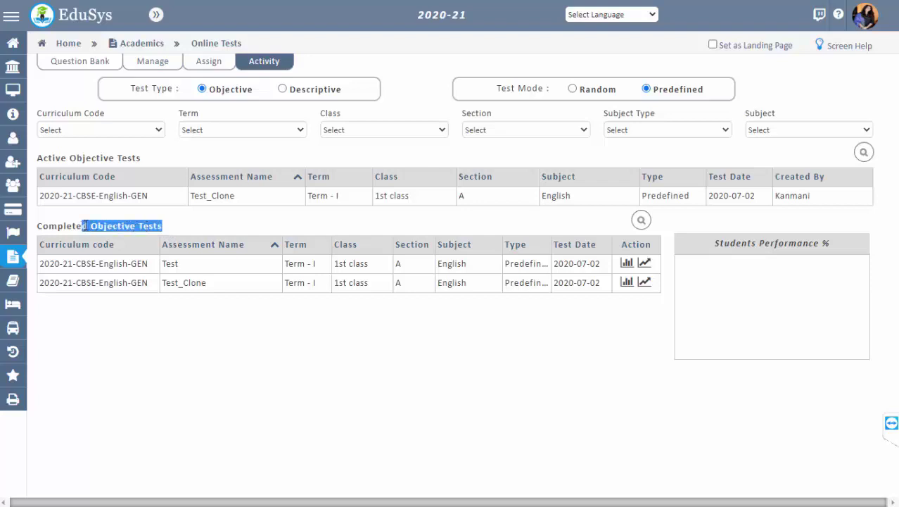
left_click(197, 226)
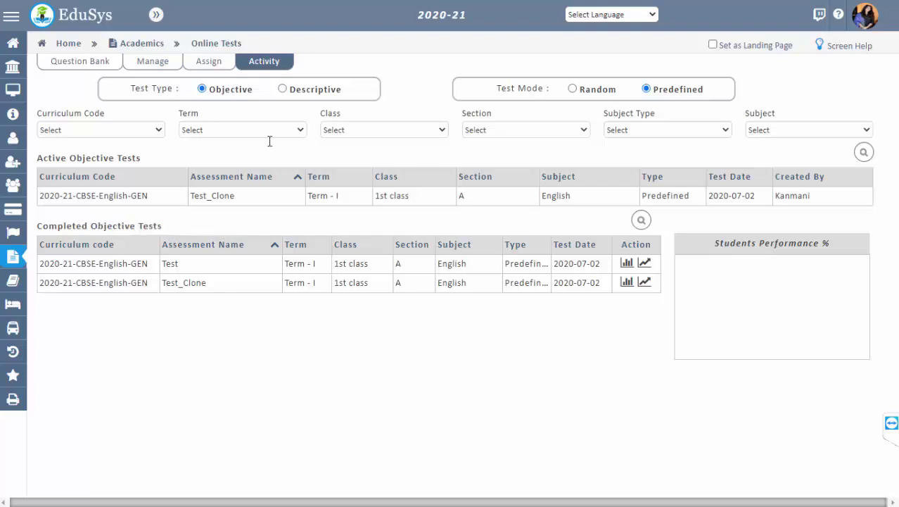
left_click(282, 89)
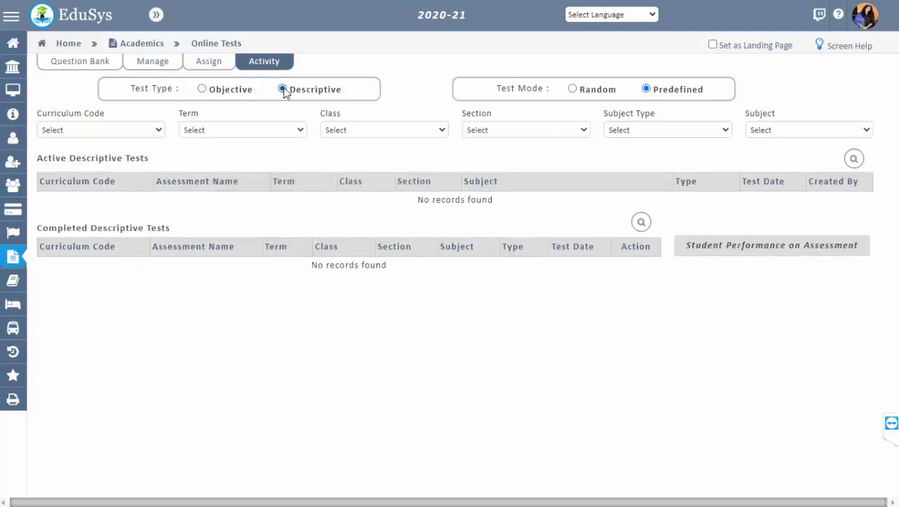
left_click(202, 89)
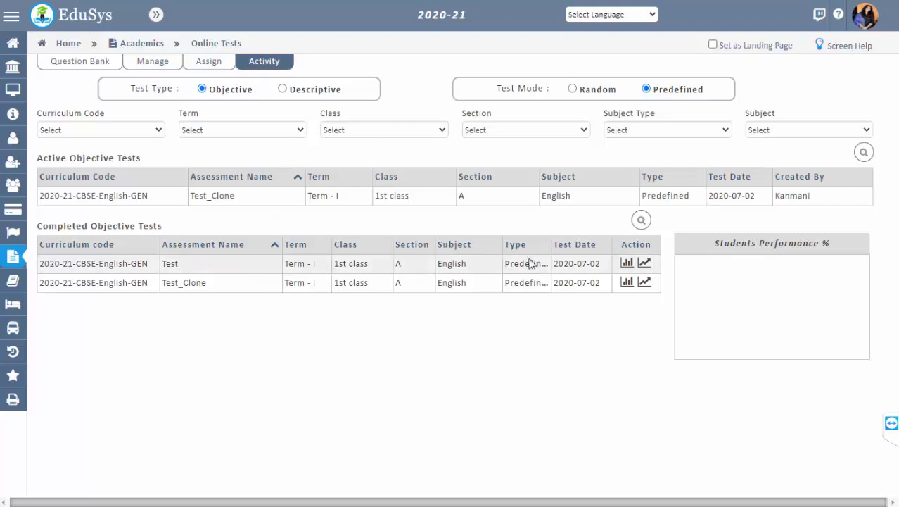
- View the students' detailed performance and the question analysis for the completed English test "Test"
left_click(477, 267)
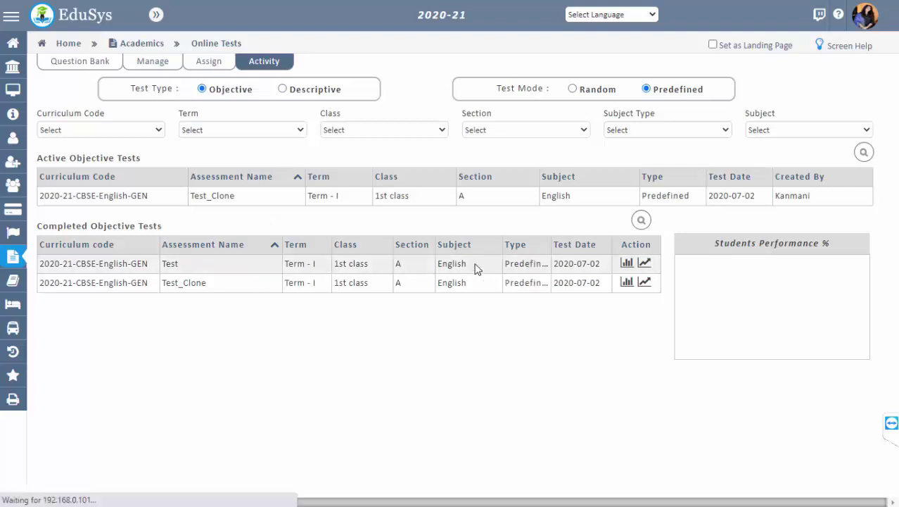
left_click(628, 265)
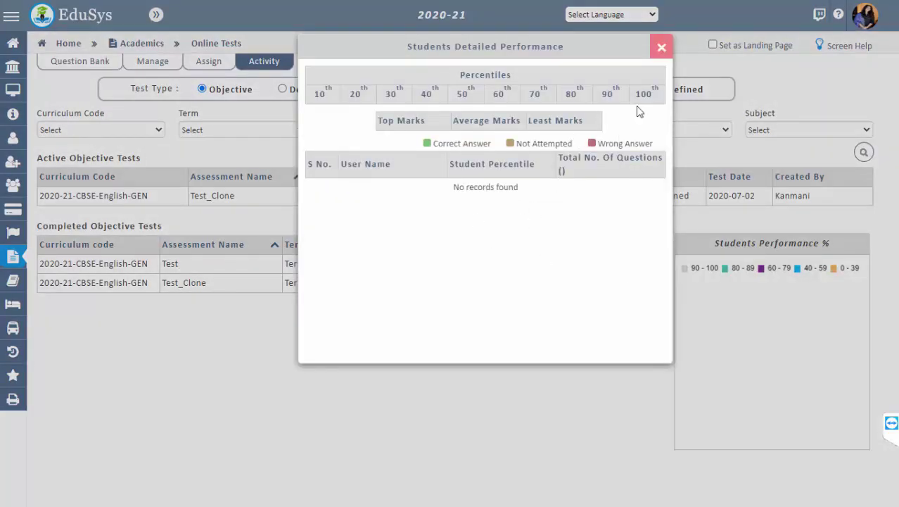
left_click(662, 47)
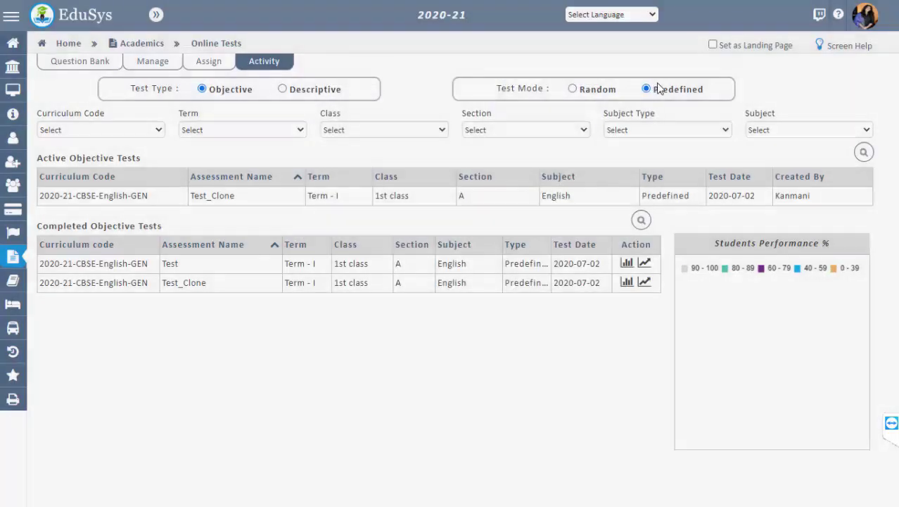
left_click(645, 265)
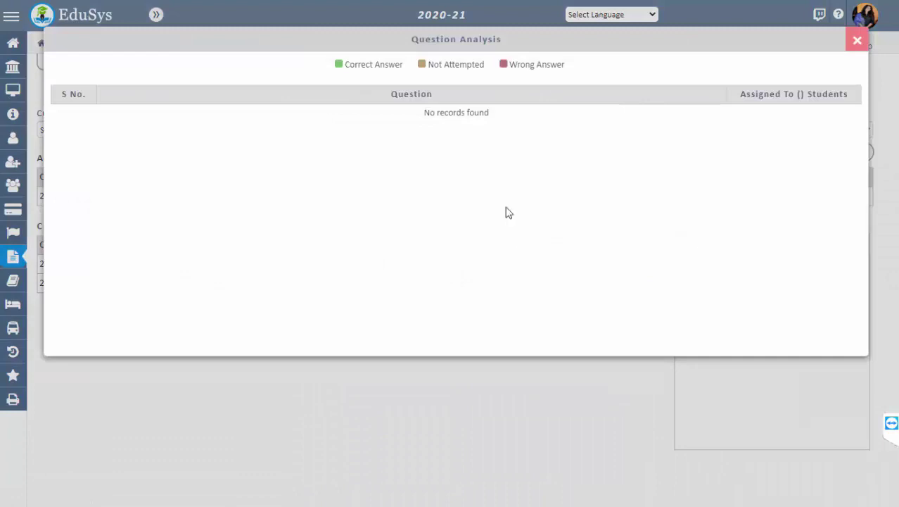
left_click(856, 42)
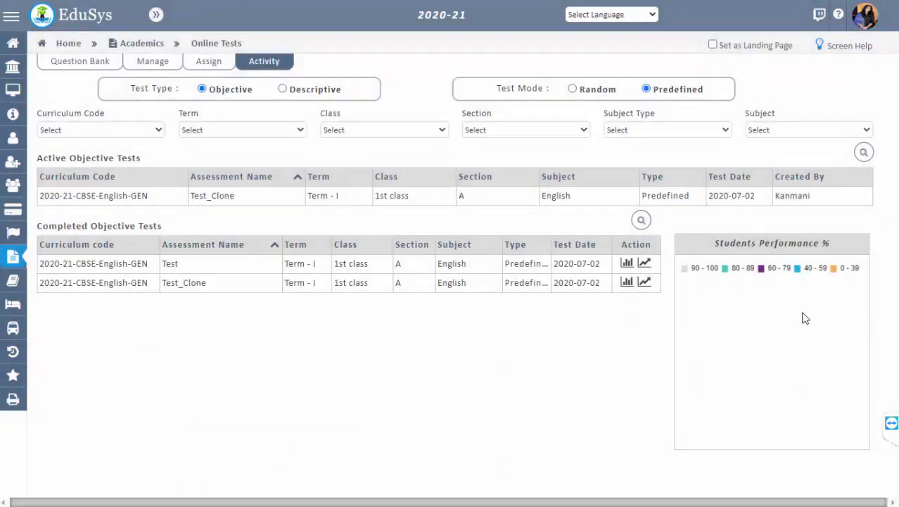
- Display the student performance chart for the completed objective test "Test_Clone"
left_click(567, 284)
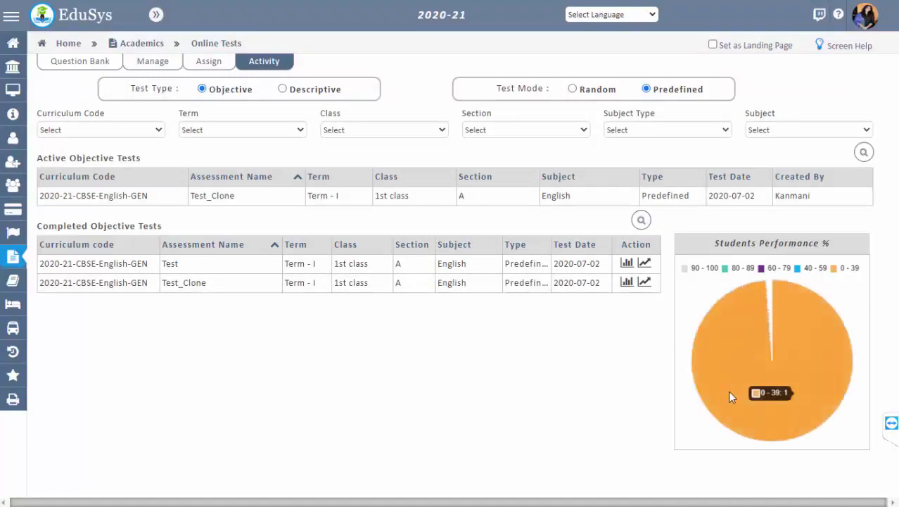
left_click(626, 282)
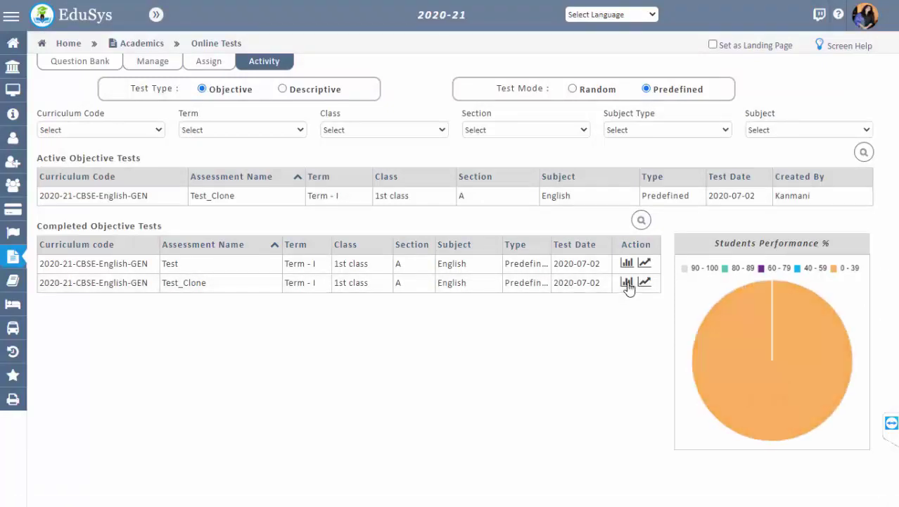
left_click(246, 290)
- Leave the Online Tests activity page and return to the home page with all modules
mouse_move(13, 256)
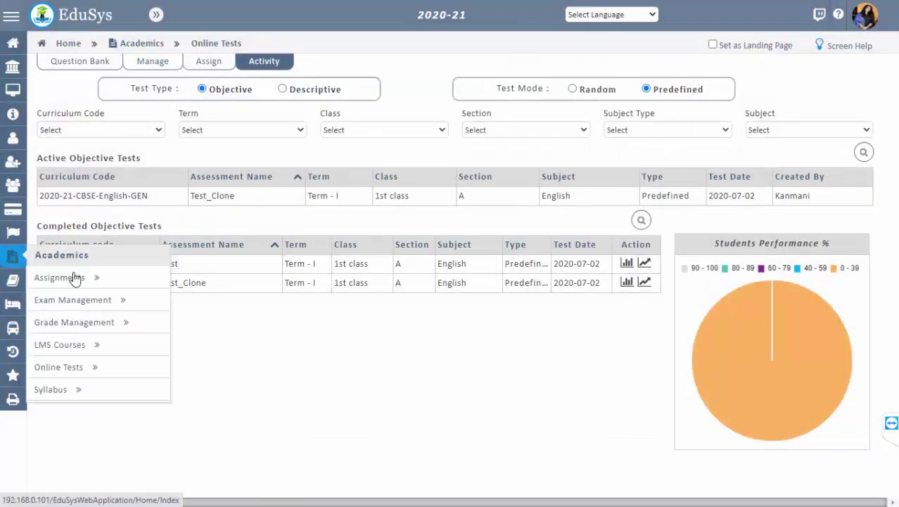
mouse_move(130, 367)
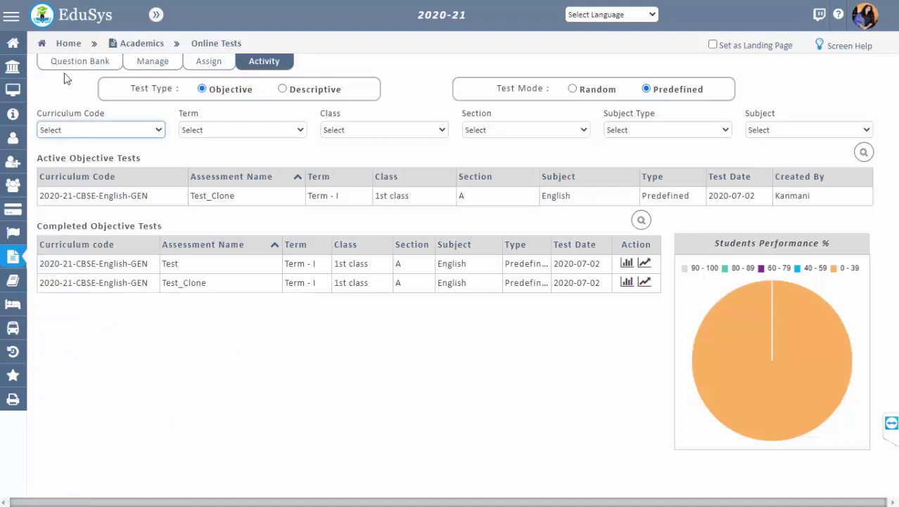
mouse_move(19, 67)
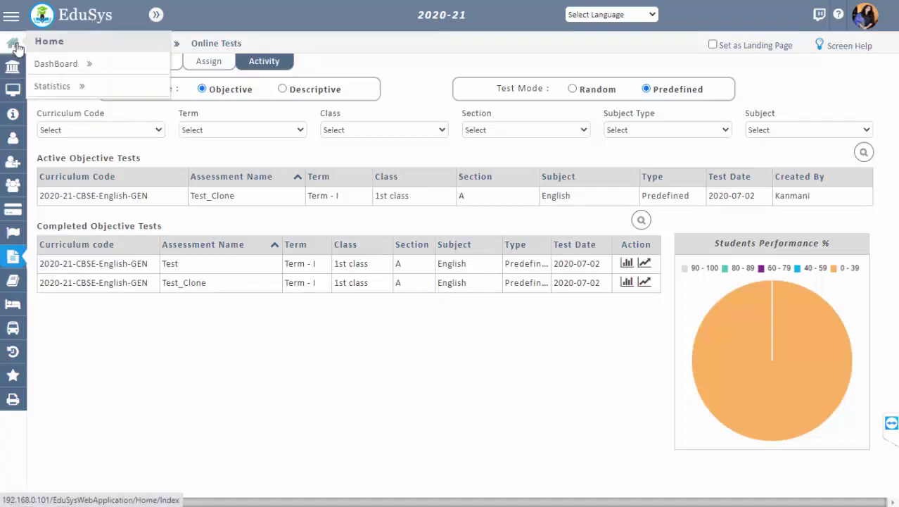
left_click(13, 43)
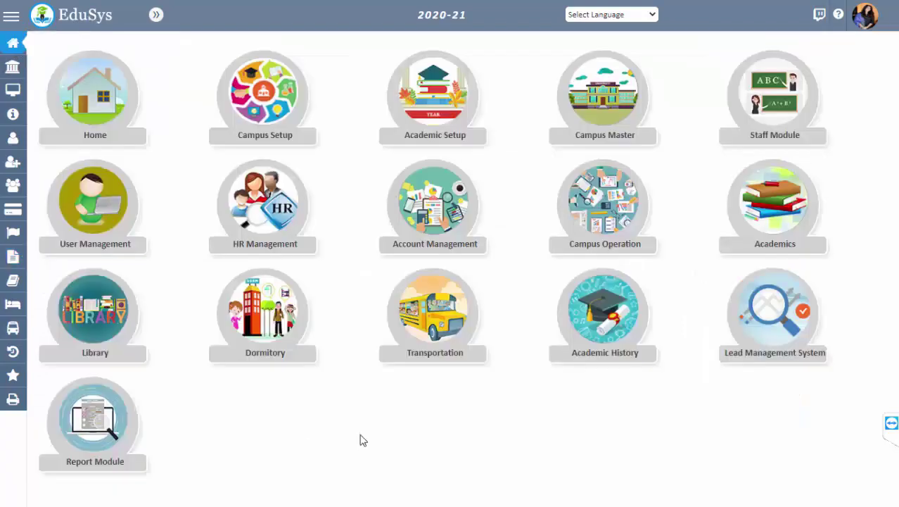